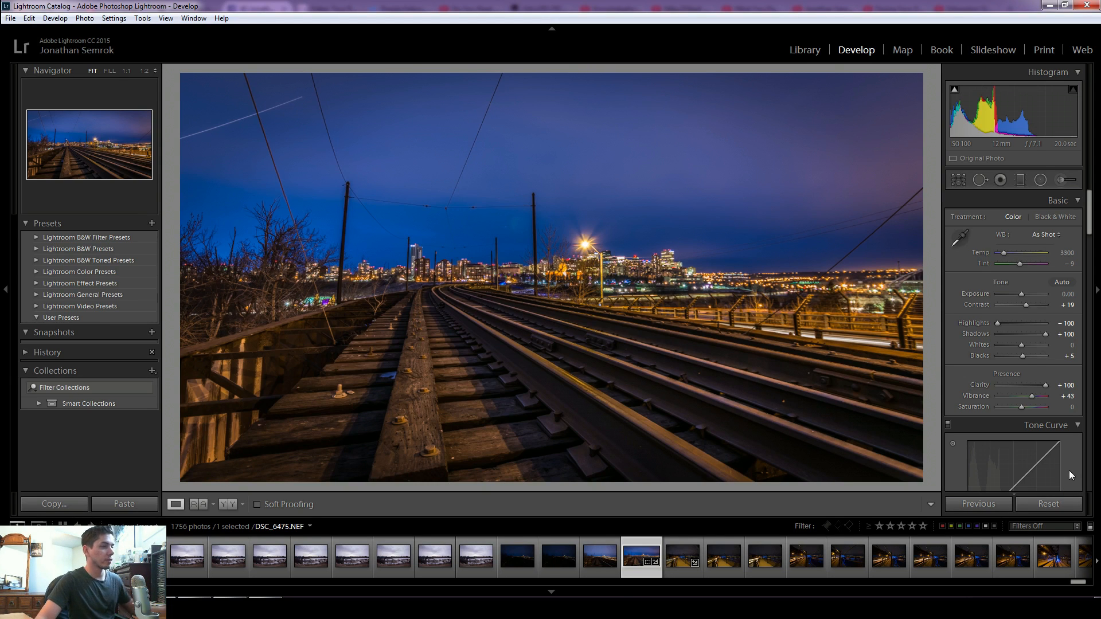
- Reset all Develop adjustments on the railway photo to start editing from scratch
left_click(1062, 502)
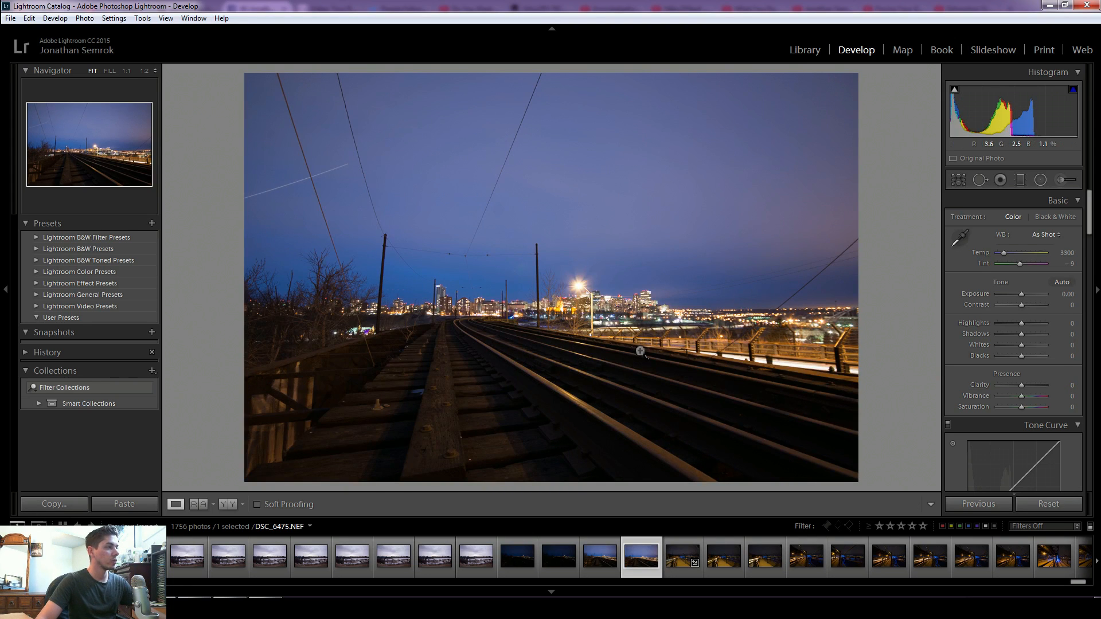
key("ctrl+z")
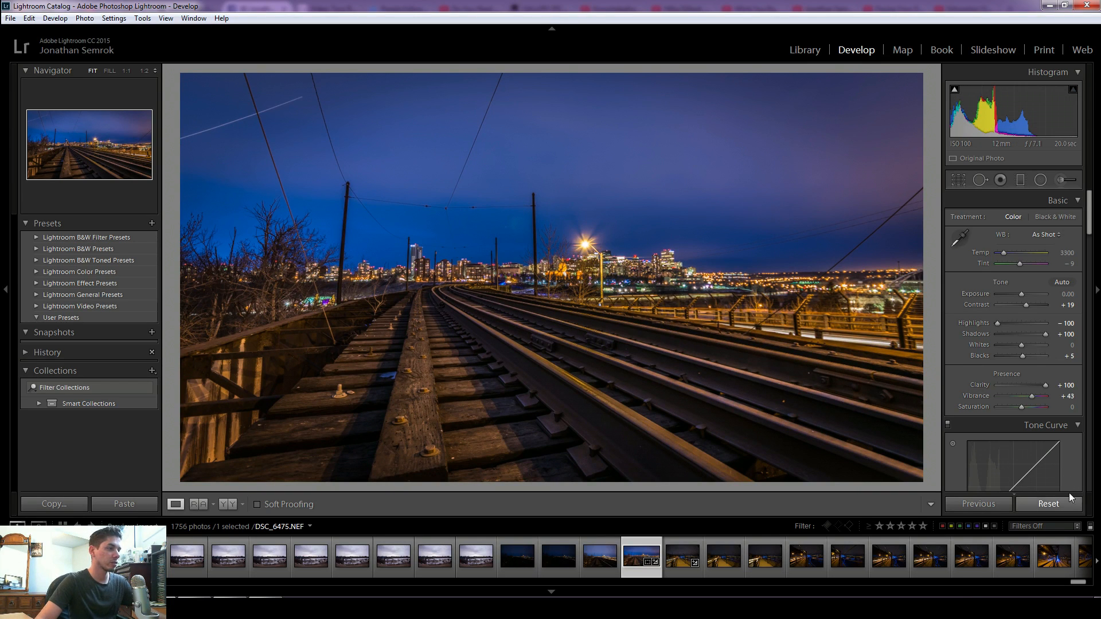
left_click(1068, 504)
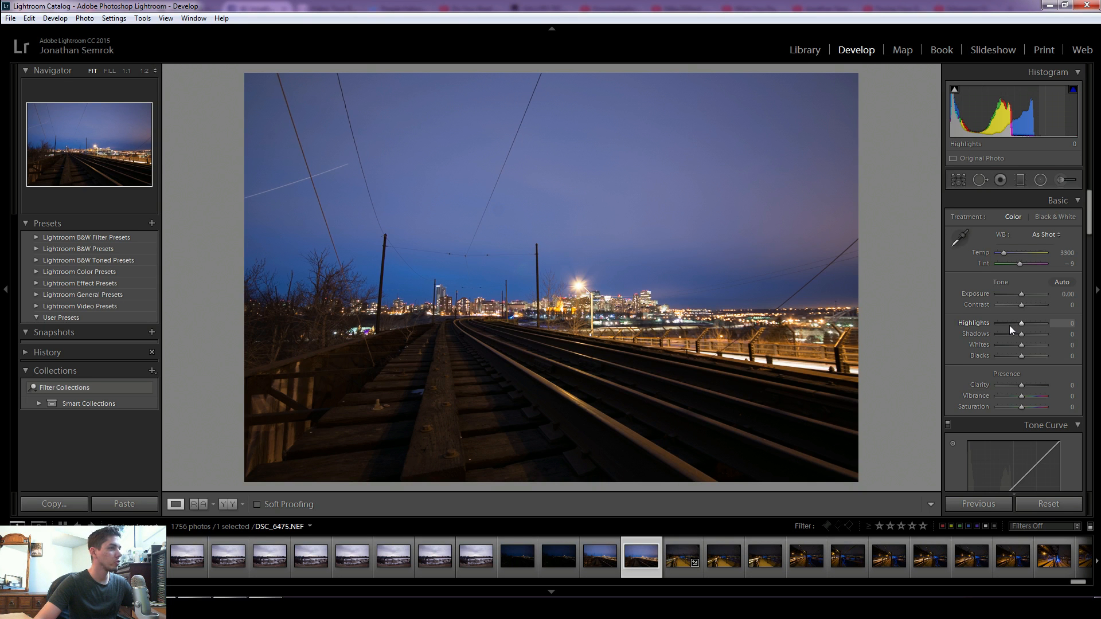
- Set Highlights to -100 and Shadows to +100
left_click_drag(1013, 322, 946, 329)
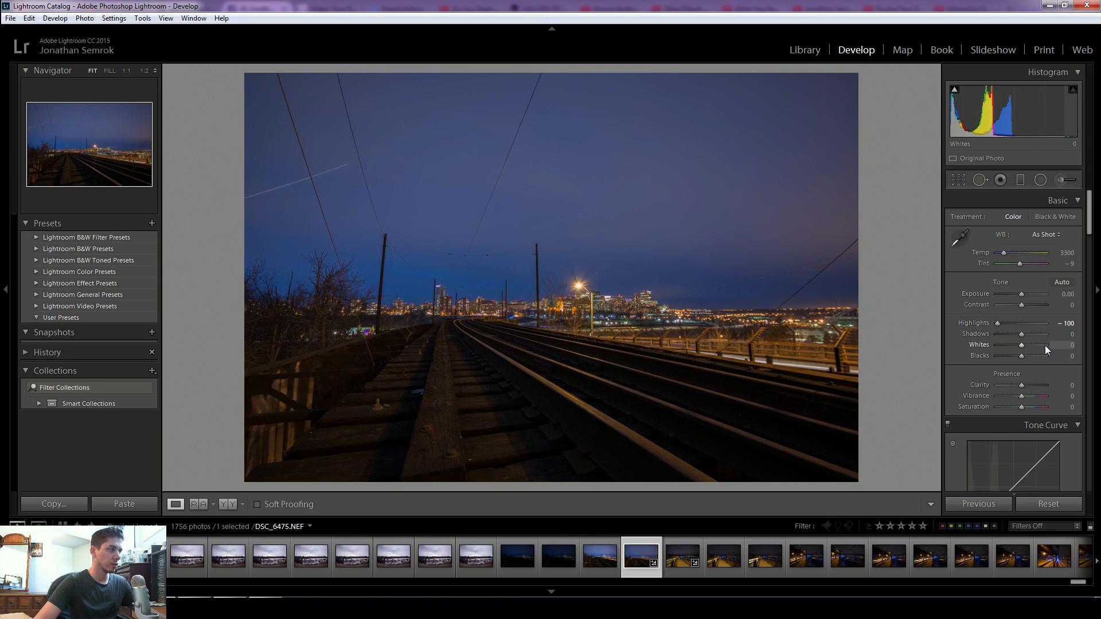
left_click_drag(1023, 332, 1063, 333)
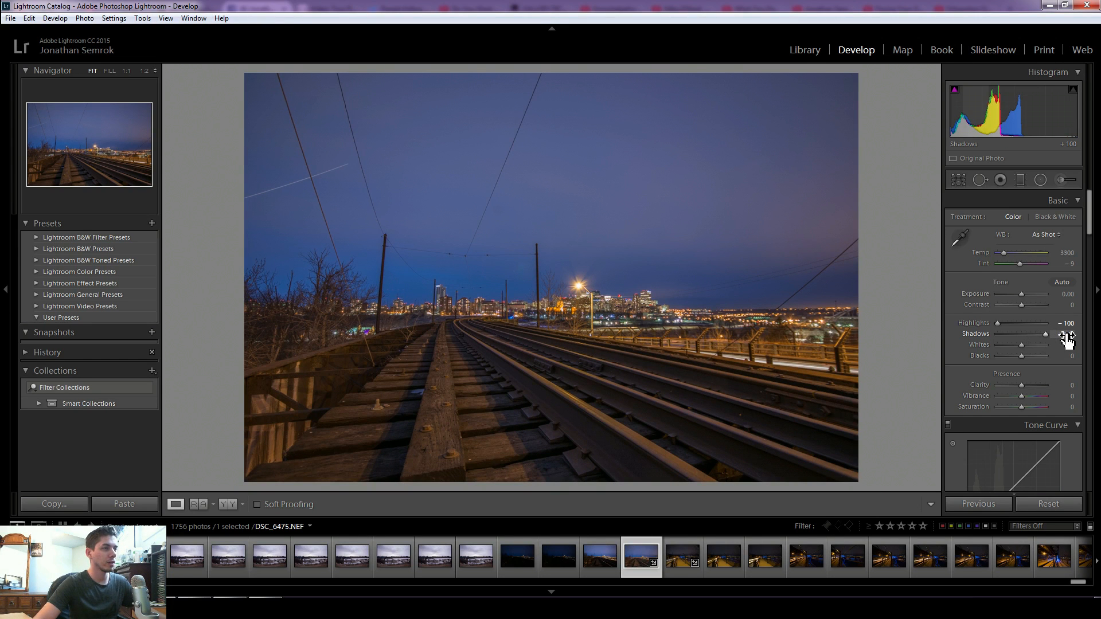
- Set Whites to +14 and reset Blacks to 0
left_click(1018, 343, "alt")
mouse_move(1026, 346)
left_mouse_down()
mouse_move(1001, 360)
mouse_move(1024, 356)
left_mouse_up()
left_click(1020, 356, "alt")
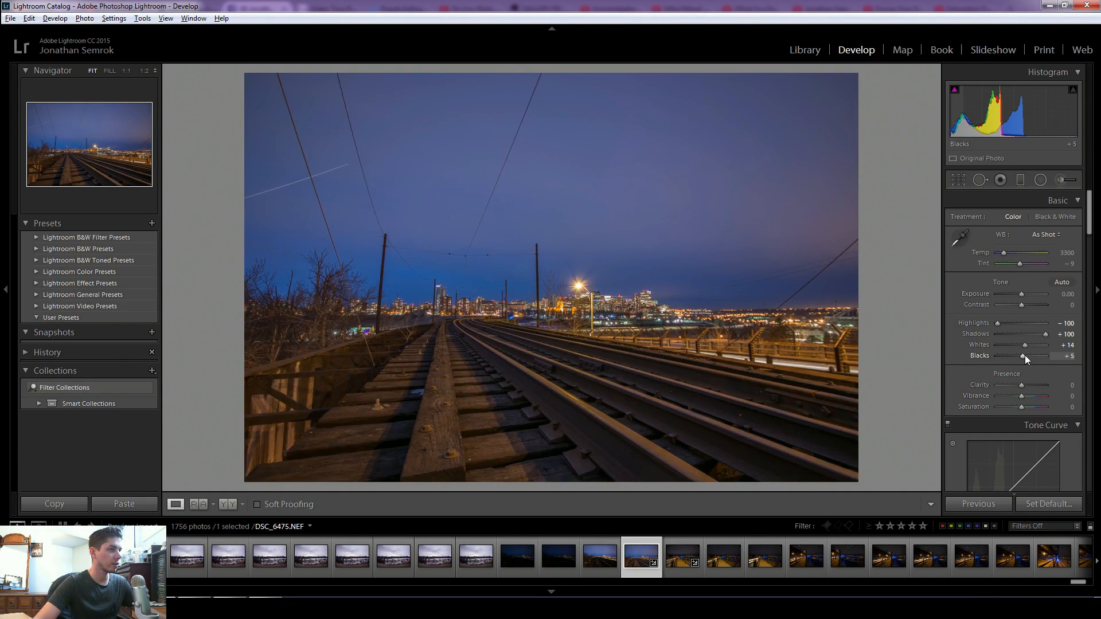
double_click(1024, 356)
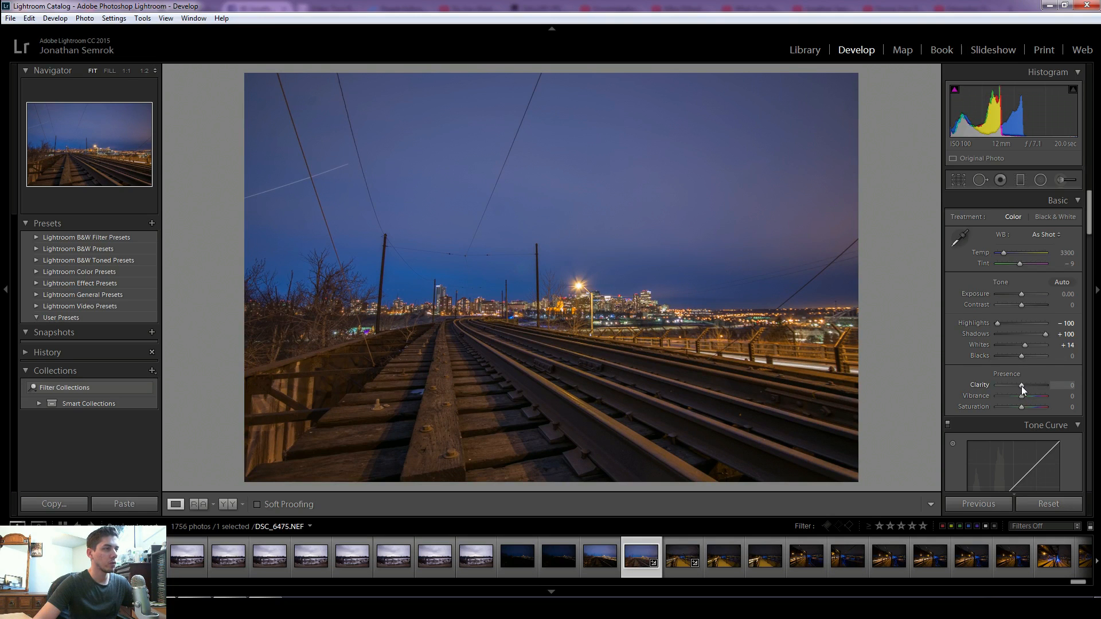
- Set Clarity to +100 and Vibrance to +45
left_click_drag(1021, 387, 1058, 384)
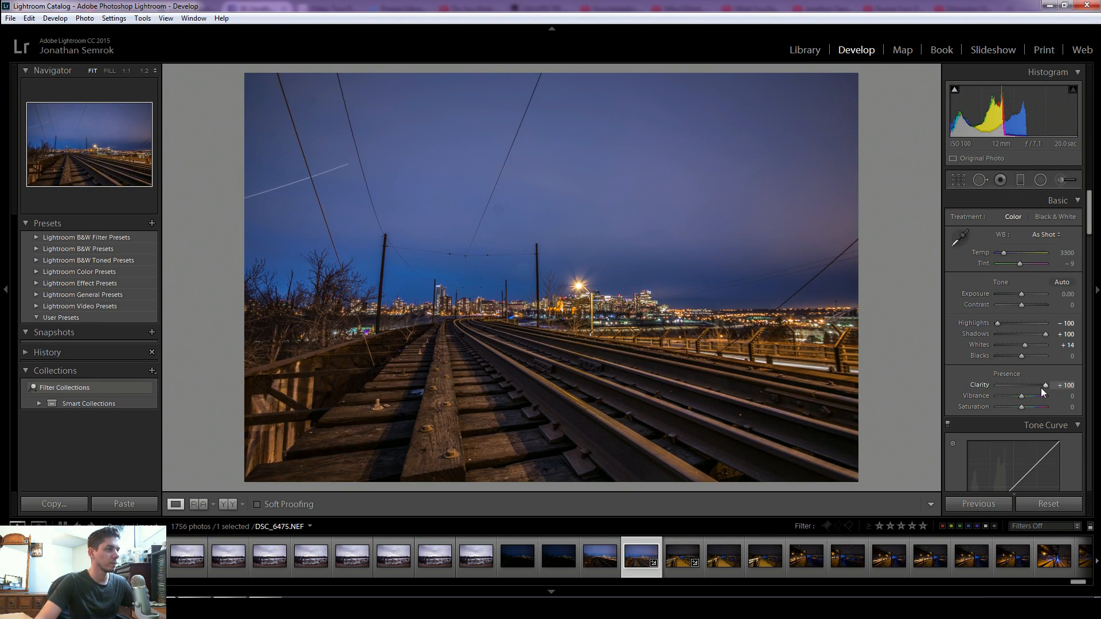
left_click(1021, 397)
left_click_drag(1021, 397, 1031, 399)
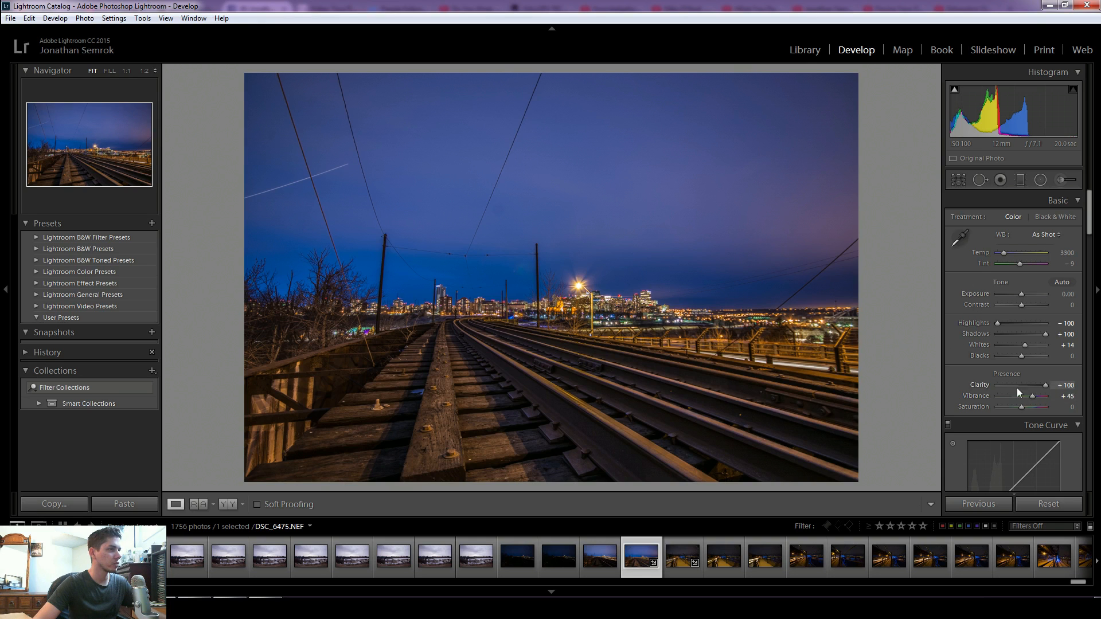
left_click_drag(1034, 397, 1037, 407)
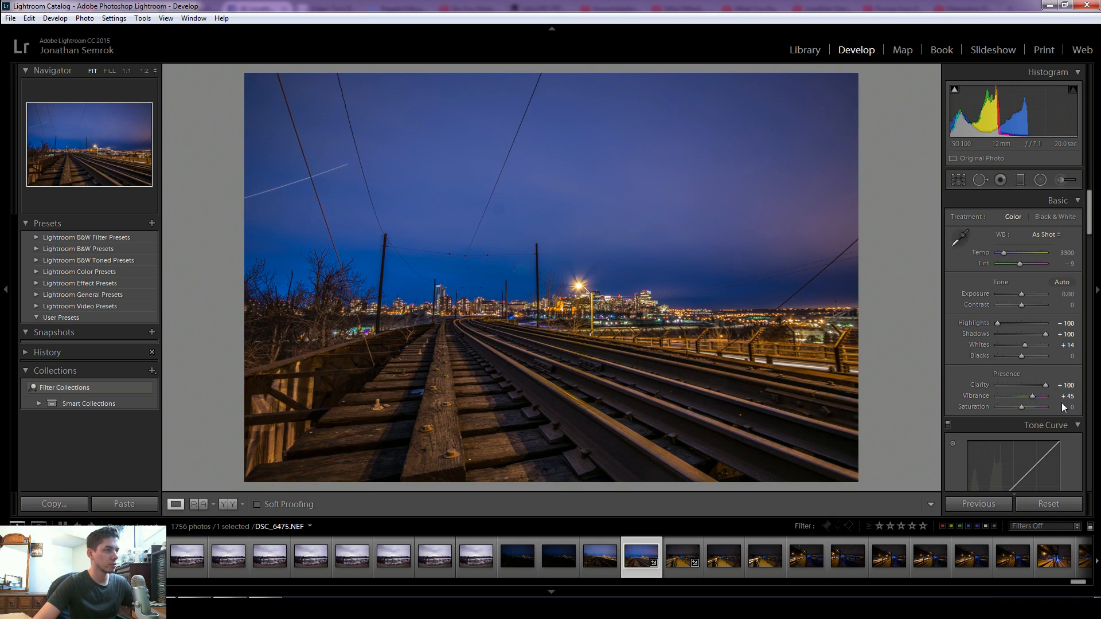
- Zoom into the photo and set Sharpening Amount to 41 and Detail to 31
scroll(1041, 408, "down", 10)
scroll(1042, 409, "down", 5)
scroll(1044, 412, "down", 3)
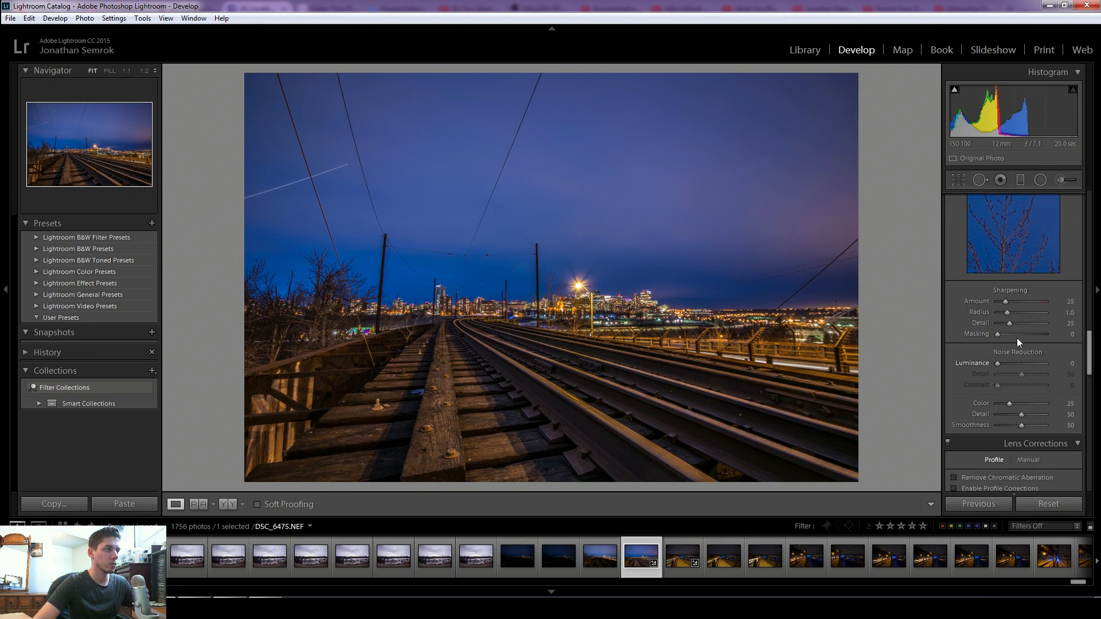
left_click(497, 307)
left_click_drag(497, 307, 571, 320)
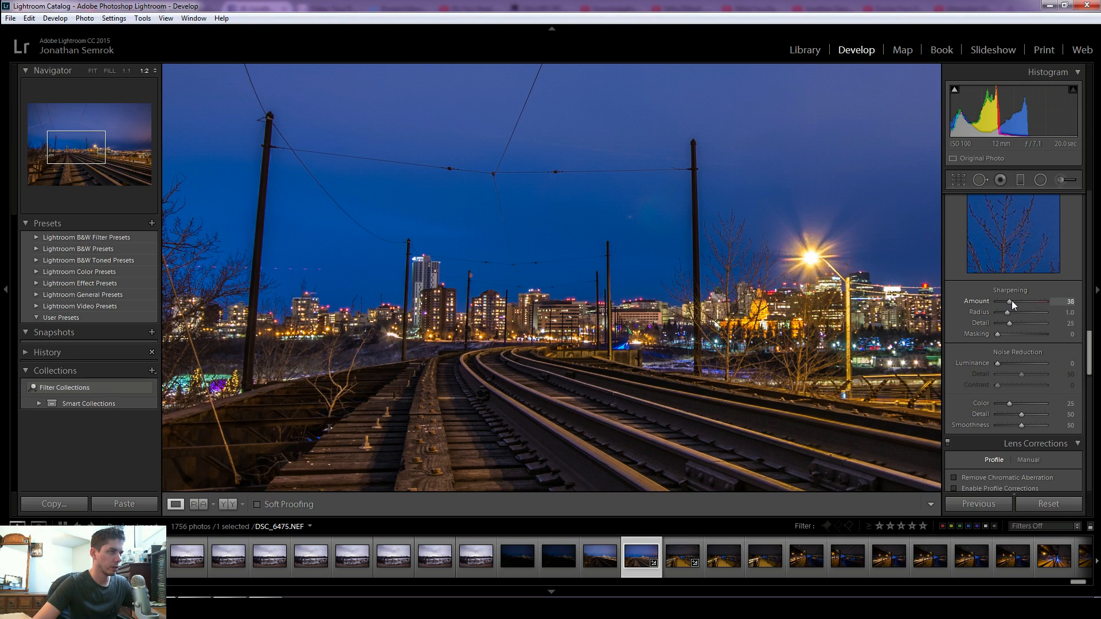
left_click_drag(1013, 300, 1011, 324)
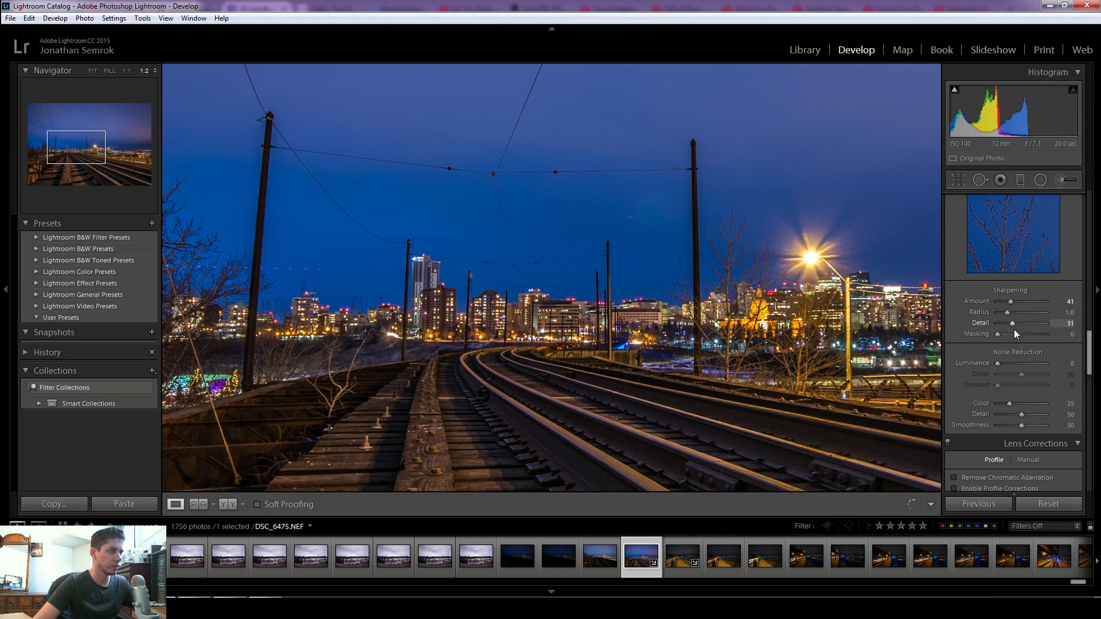
- Set Luminance noise reduction to 27 and compare the city skyline at 1:1 with Detail toggled off and on
left_click_drag(999, 364, 1013, 366)
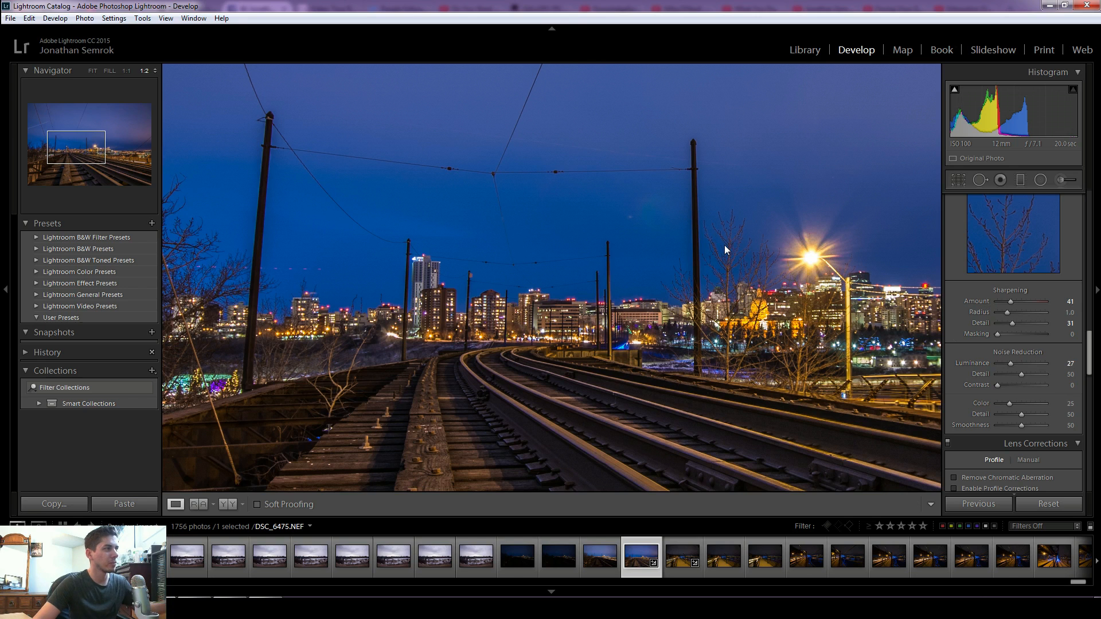
left_click(643, 217)
left_click_drag(473, 270, 610, 211)
left_click(123, 70)
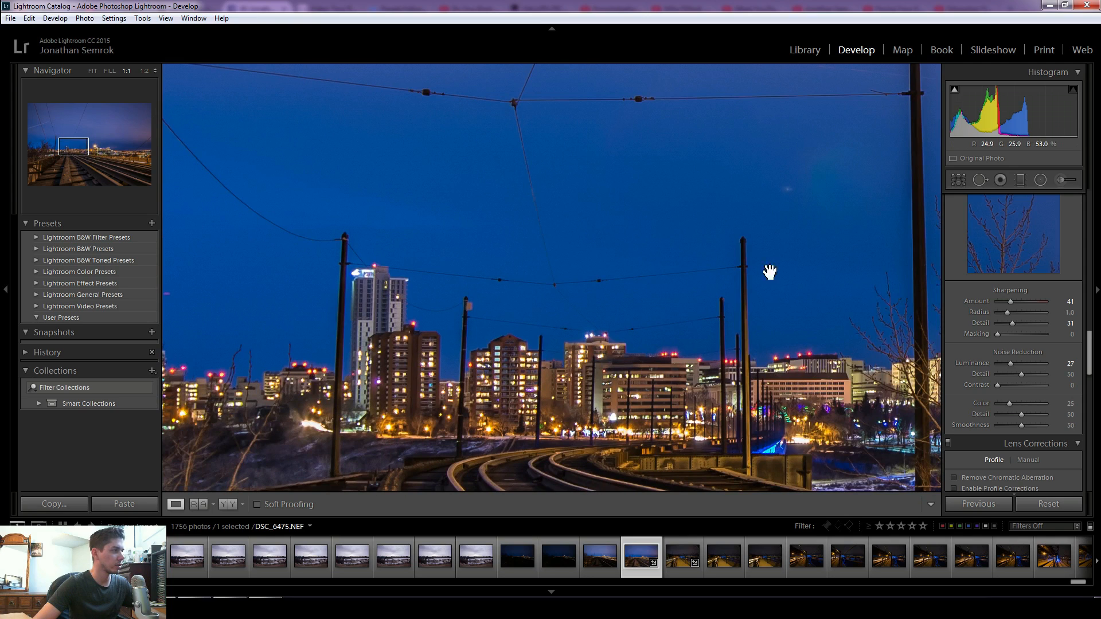
scroll(997, 305, "up", 3)
left_click(947, 250)
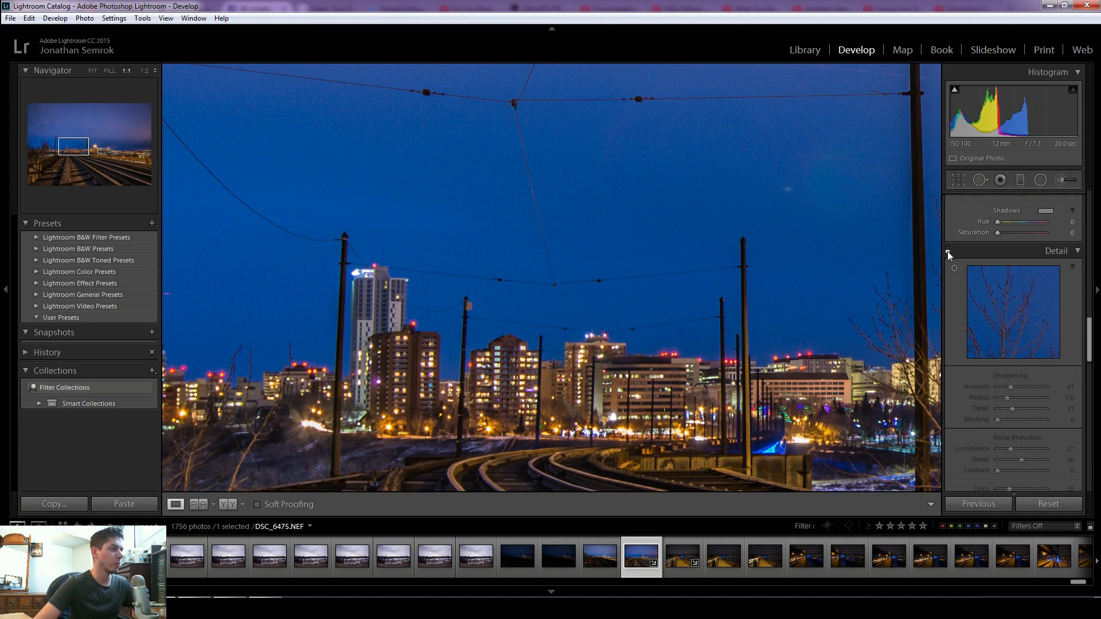
left_click(948, 251)
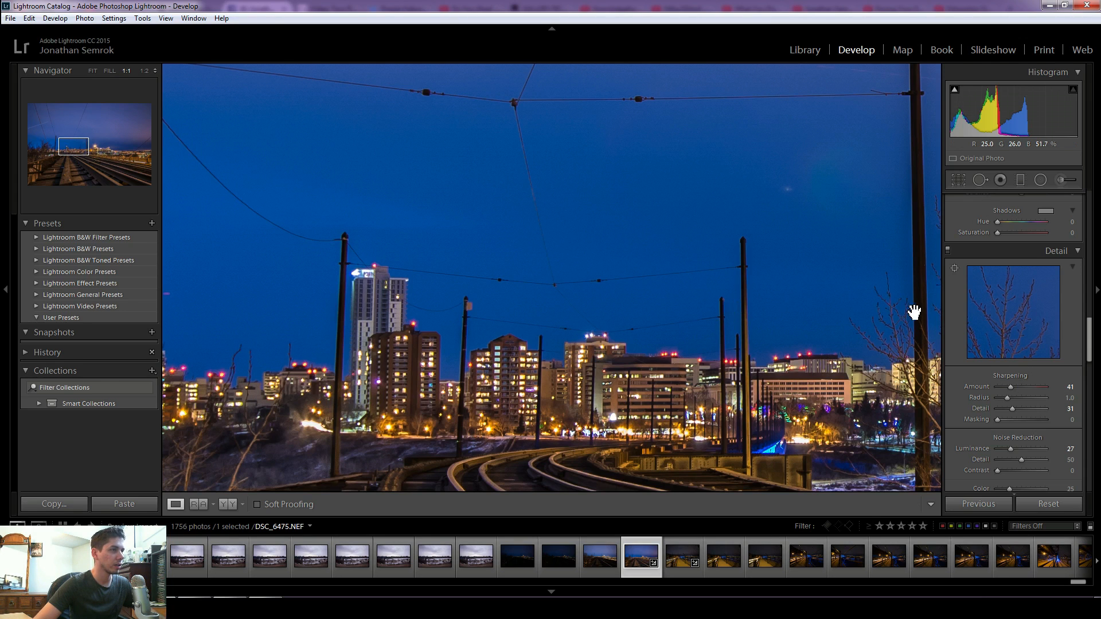
left_click(787, 320)
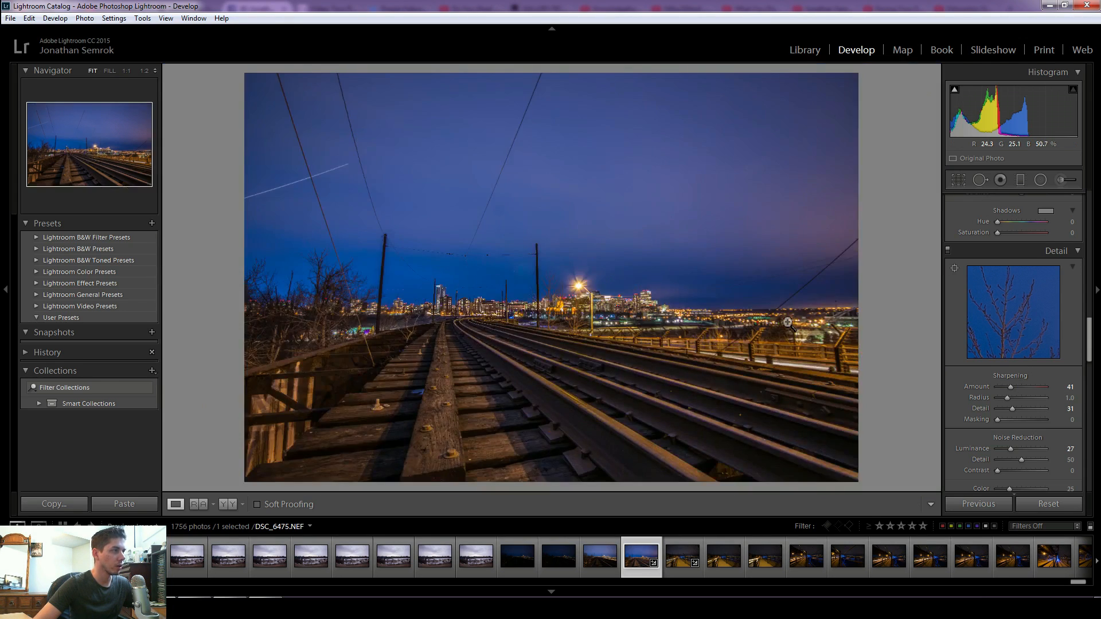
- Enable Remove Chromatic Aberration and Enable Profile Corrections in Lens Corrections
scroll(1025, 424, "down", 5)
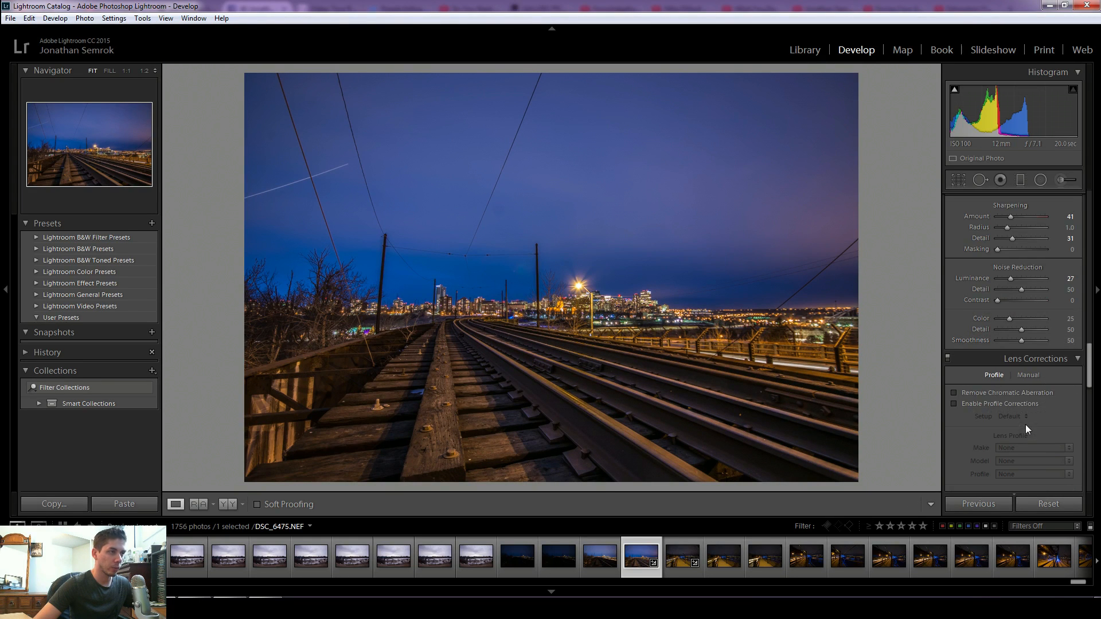
left_click(1007, 393)
left_click(1004, 404)
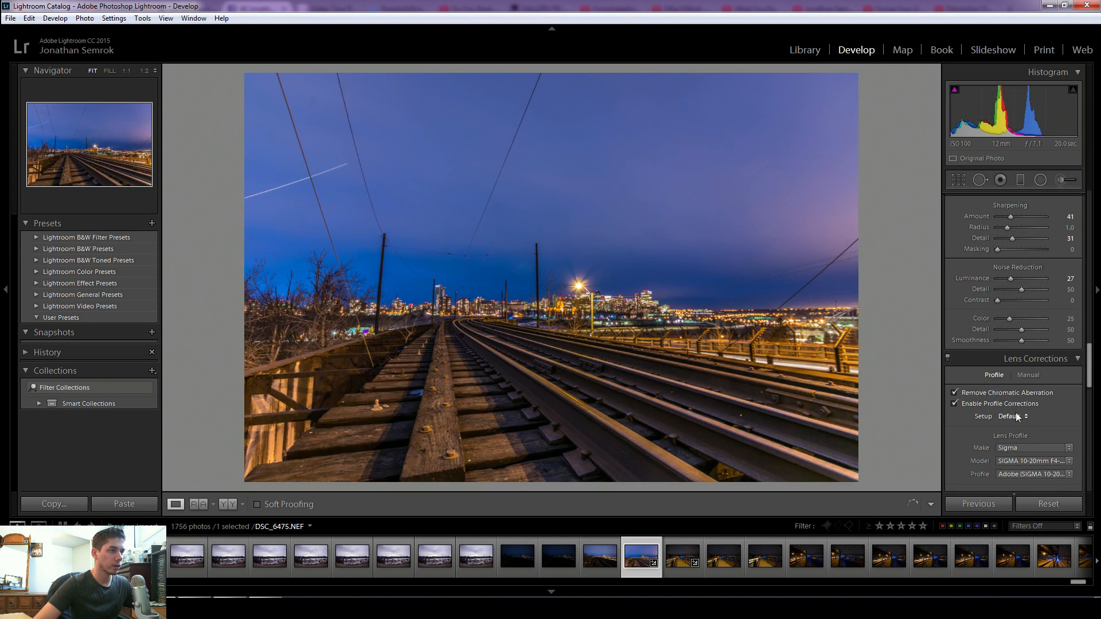
- Try the Upright transform corrections and turn them back off
scroll(1023, 418, "down", 3)
scroll(1023, 419, "down", 3)
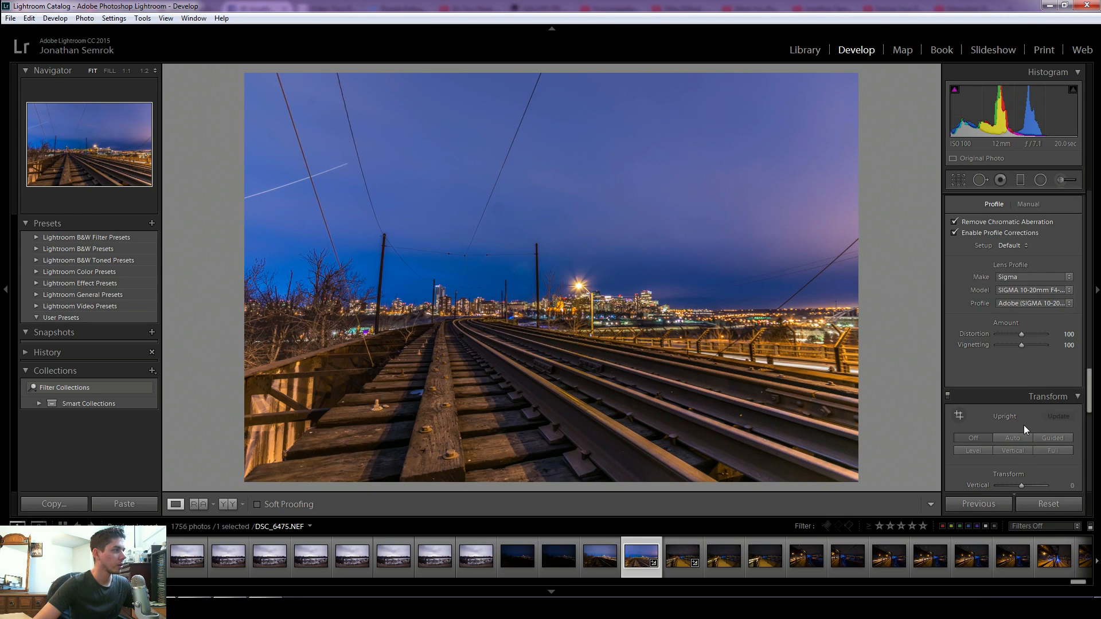
scroll(1024, 425, "down", 3)
scroll(997, 390, "down", 3)
left_click(991, 397)
left_click(1013, 280)
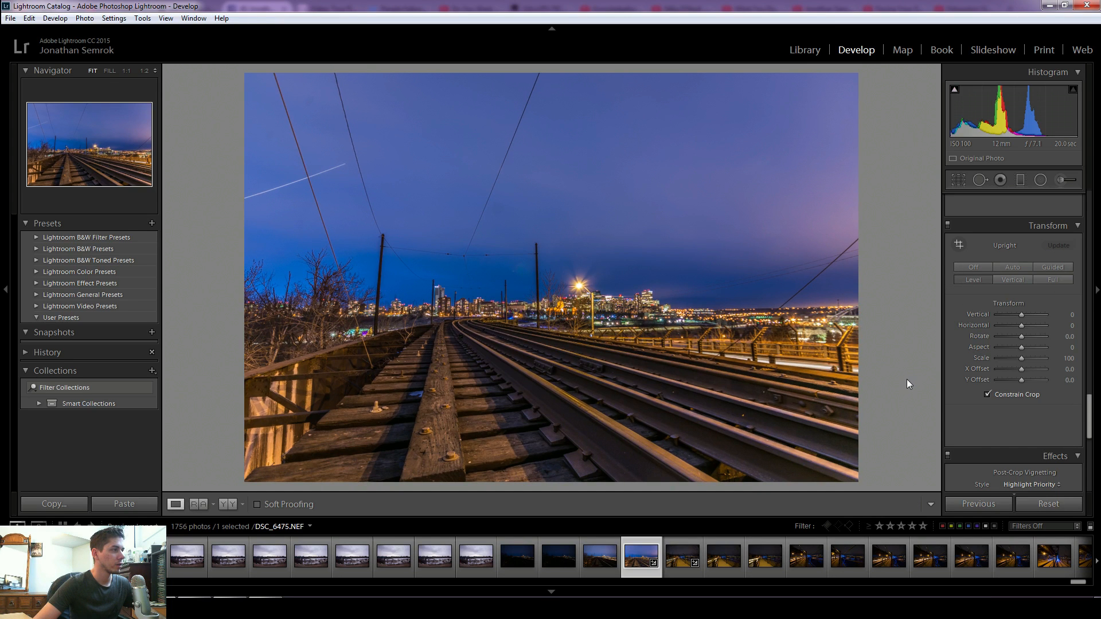
left_click(960, 271)
left_click(958, 278)
- Crop the photo by lowering the top edge to trim some of the sky
left_click(959, 179)
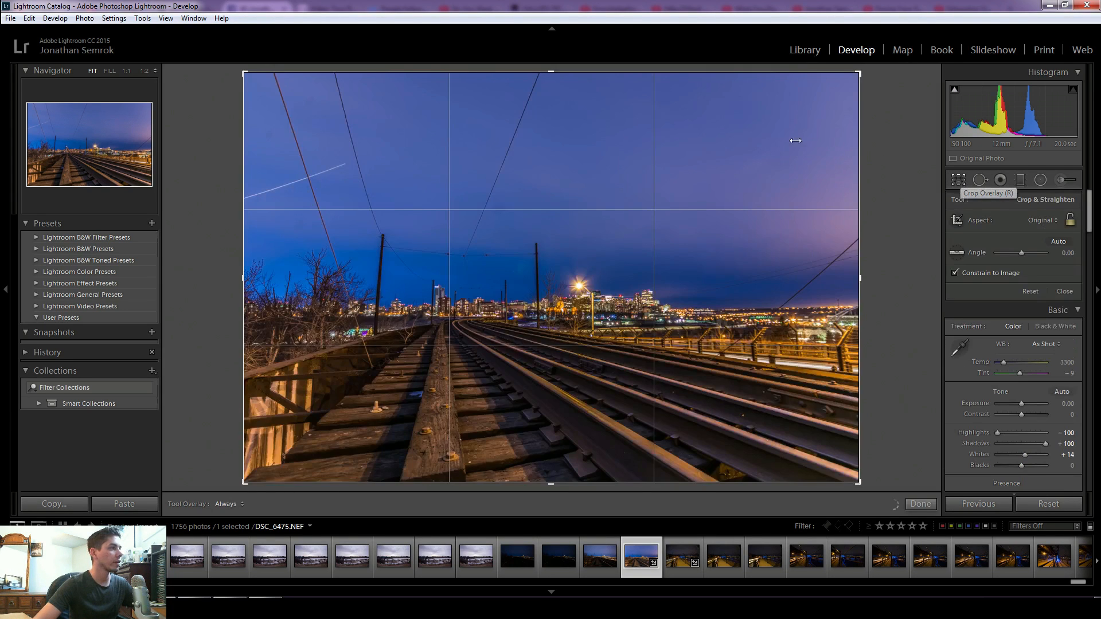
left_click(680, 71)
left_click_drag(679, 70, 670, 107)
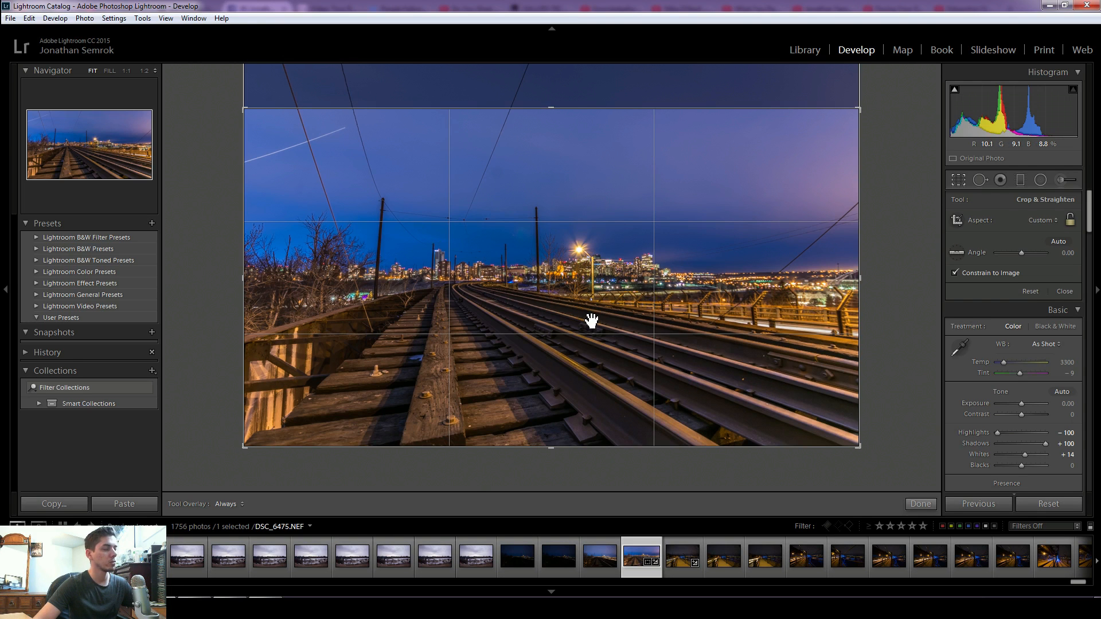
left_click(922, 505)
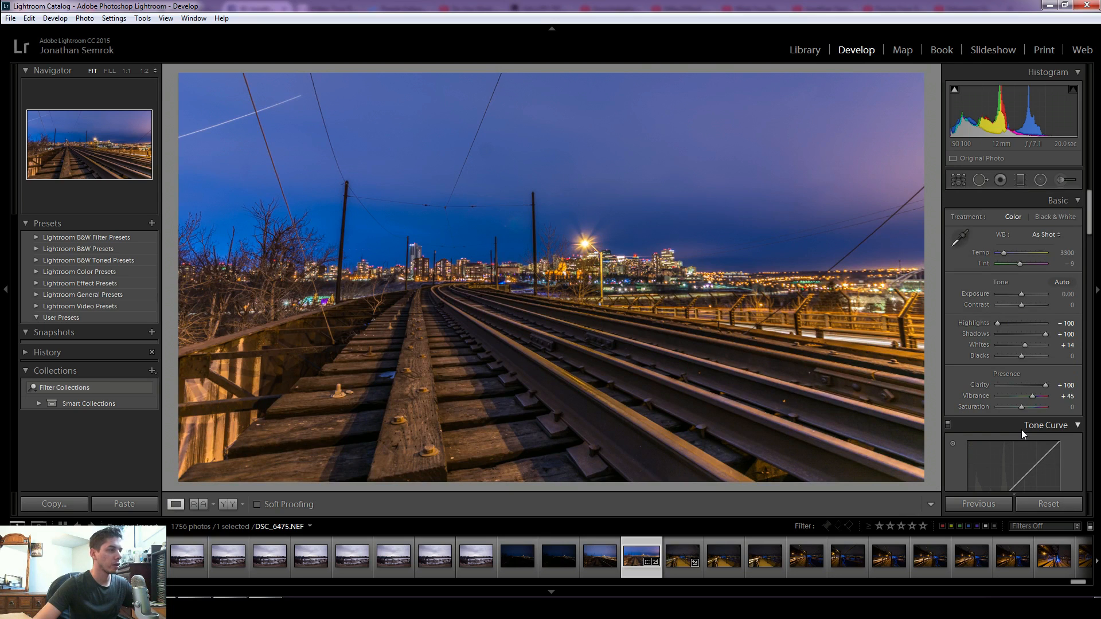
- Reopen the crop and nudge its top and bottom edges slightly before finishing
left_click(958, 180)
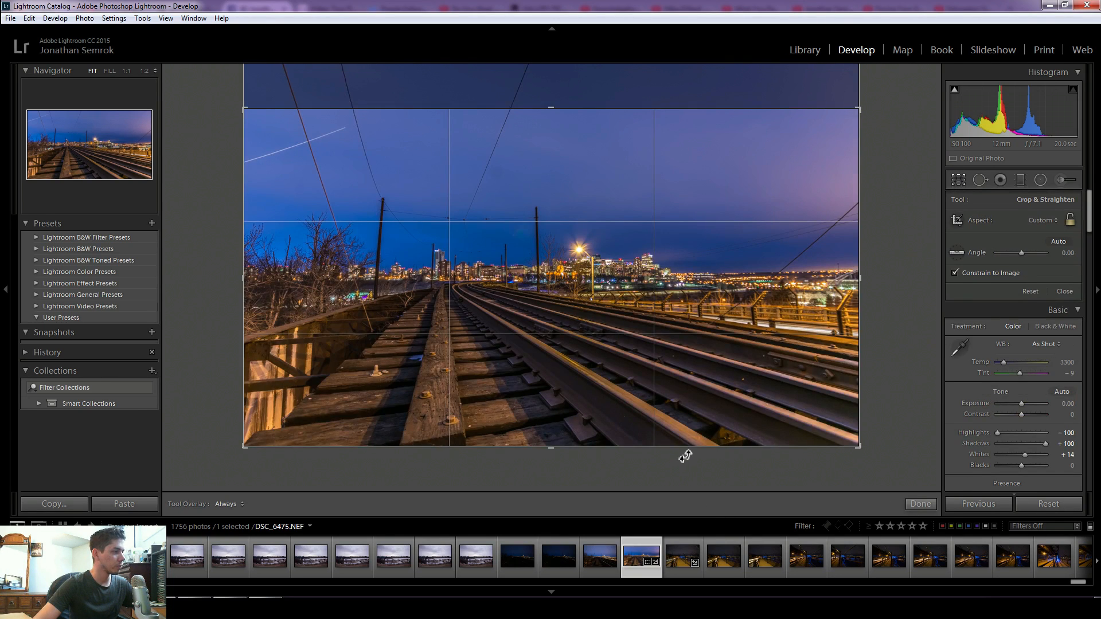
left_click_drag(683, 447, 682, 441)
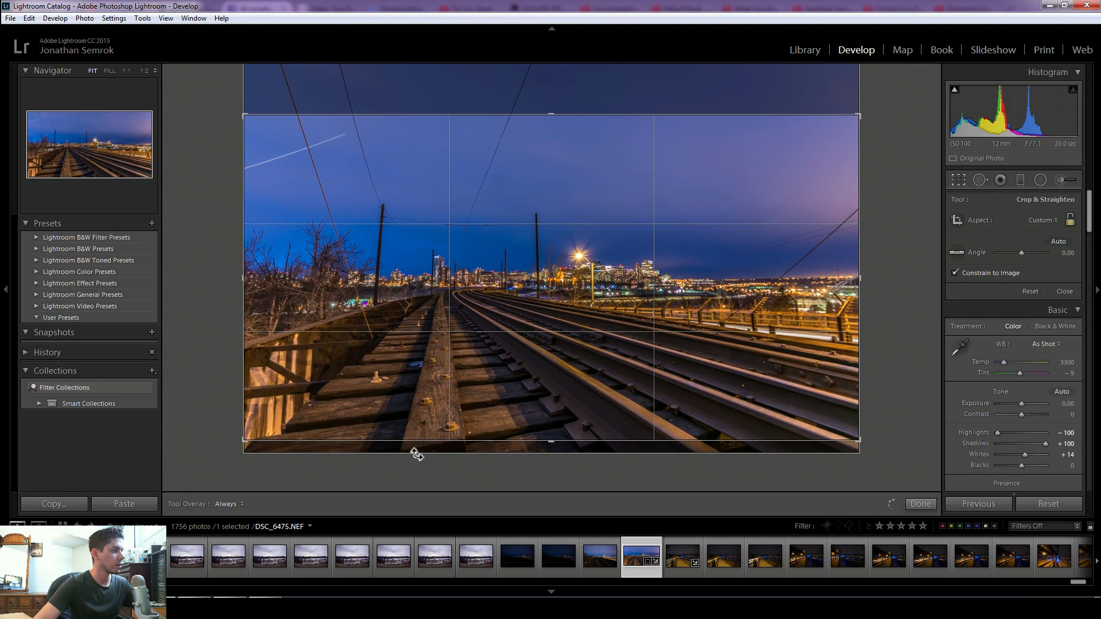
left_click_drag(698, 111, 698, 115)
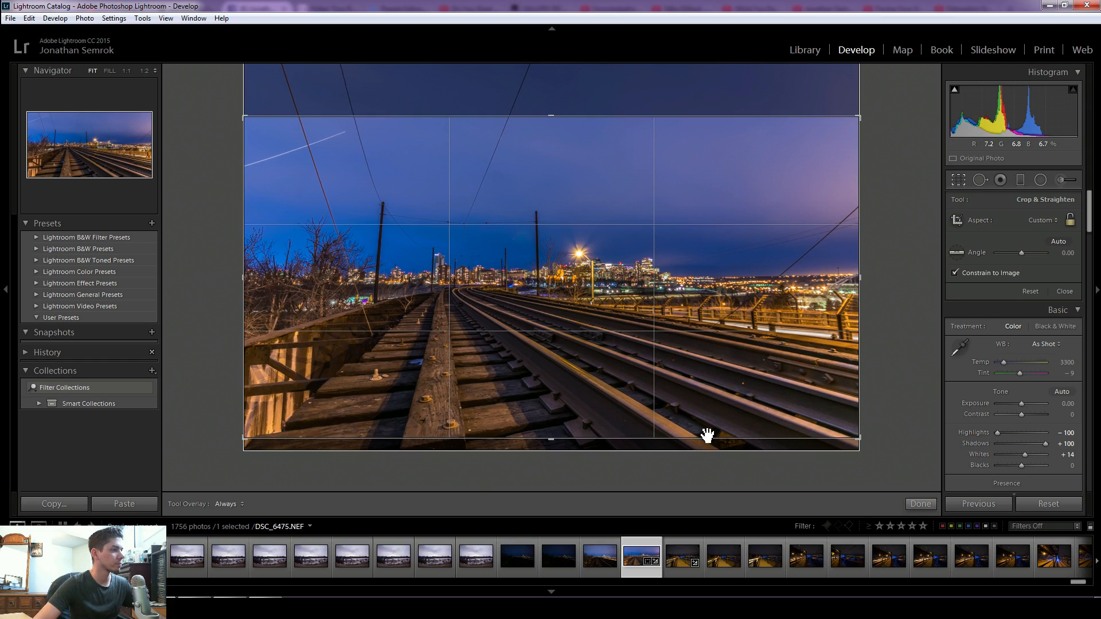
left_click_drag(699, 438, 699, 434)
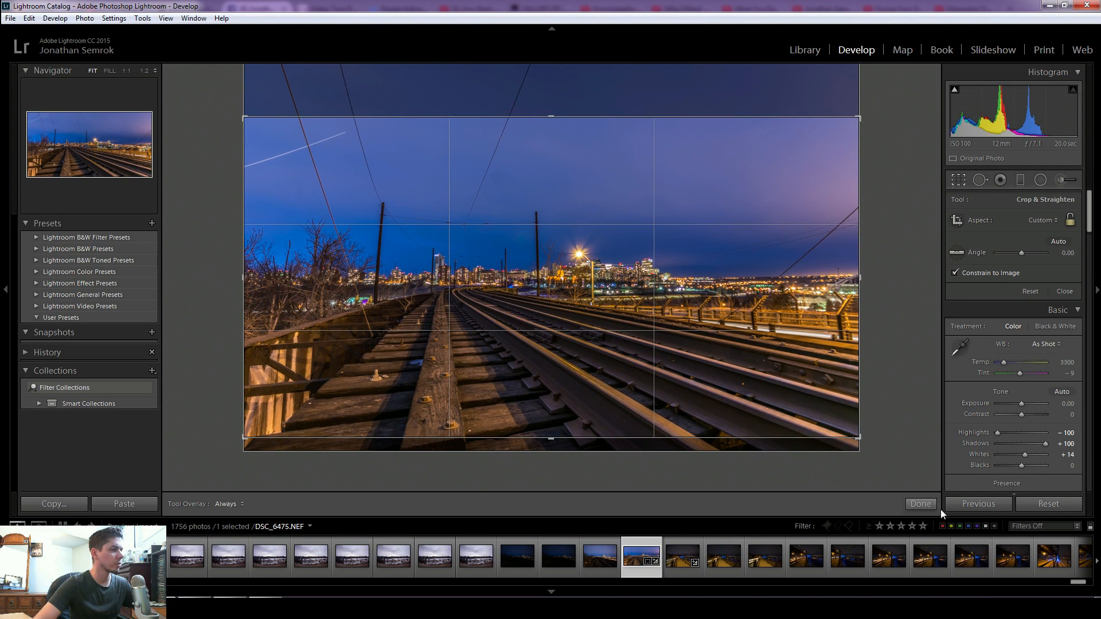
left_click(919, 505)
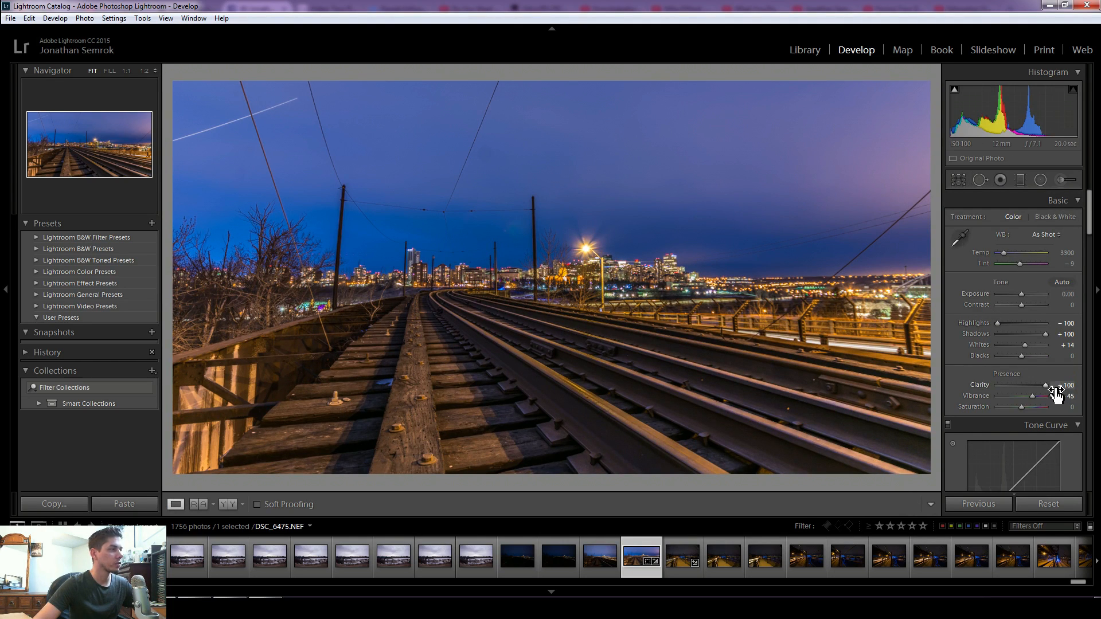
- Turn off Enable Profile Corrections in Lens Corrections
scroll(1050, 385, "down", 5)
scroll(1048, 384, "down", 10)
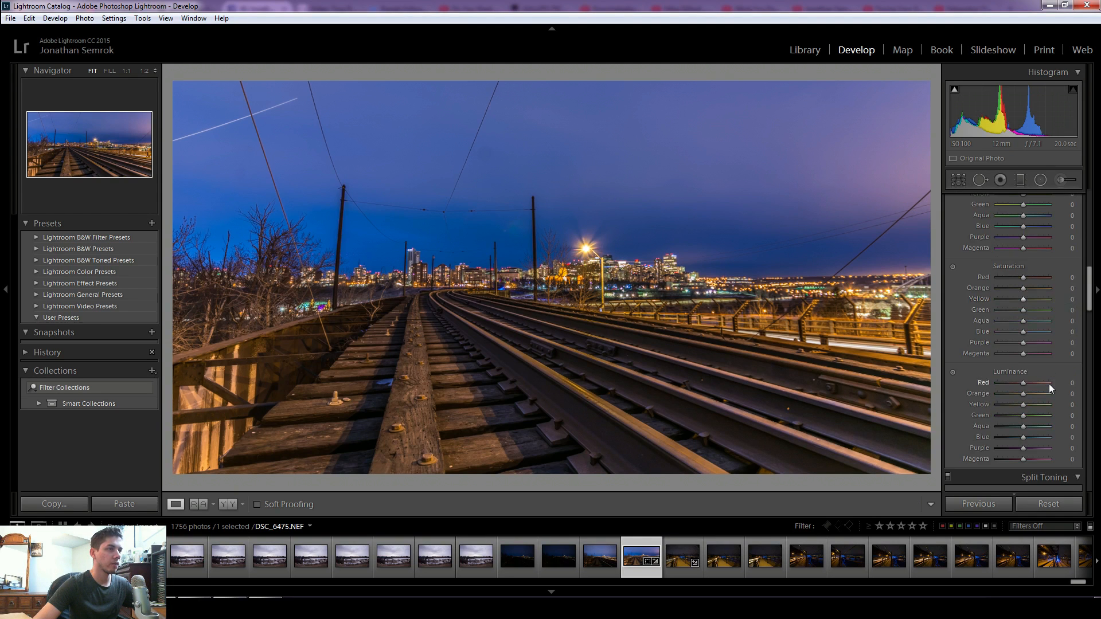
scroll(1048, 383, "down", 8)
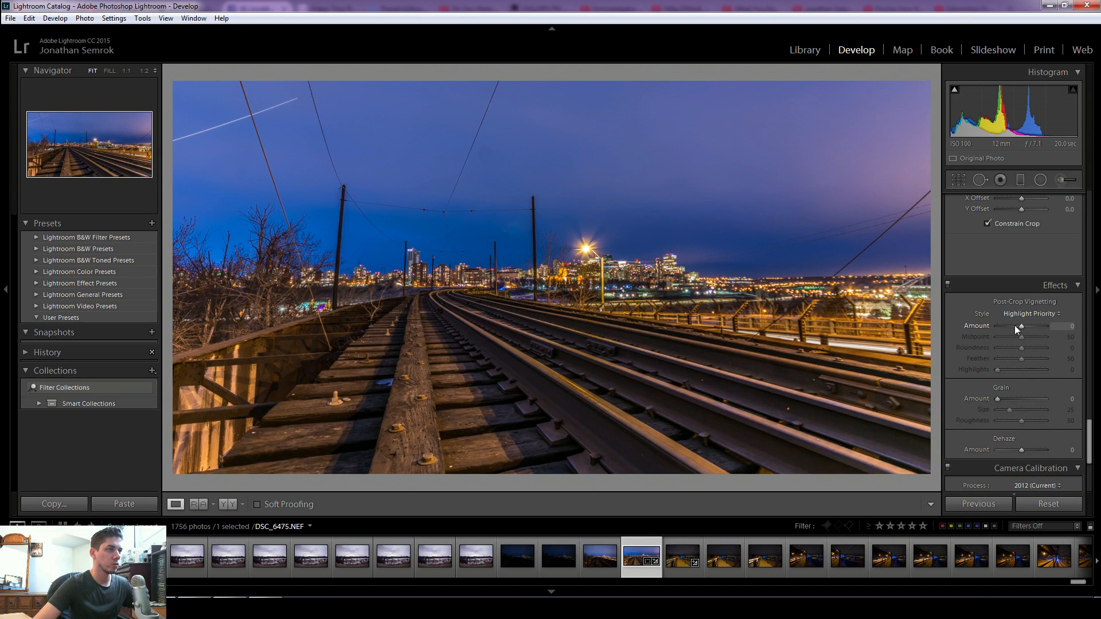
scroll(1019, 319, "up", 10)
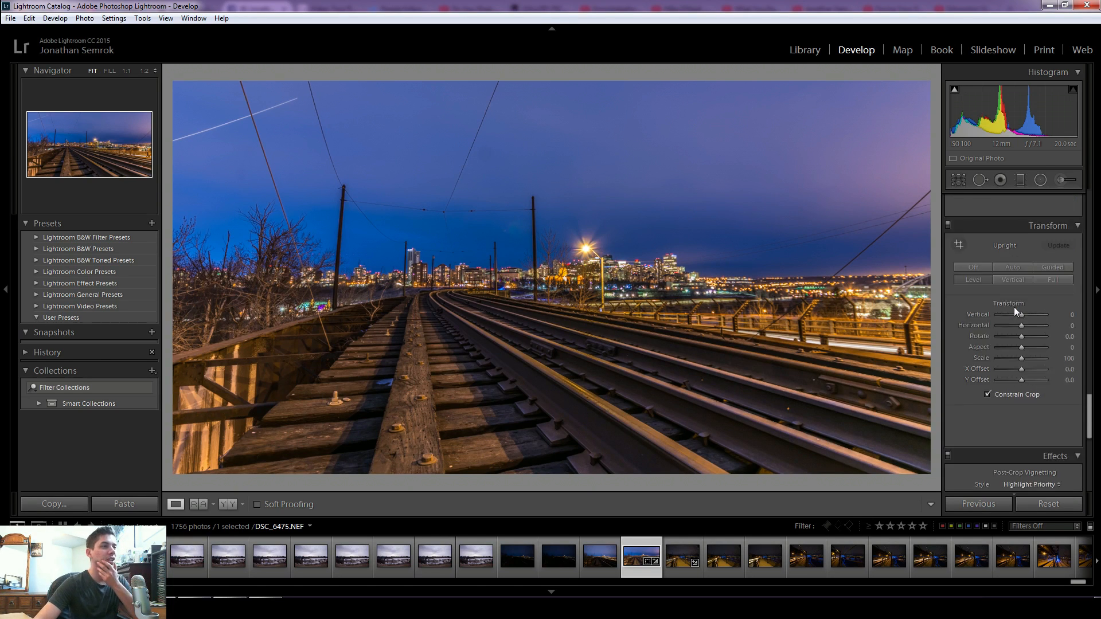
scroll(1008, 309, "down", 3)
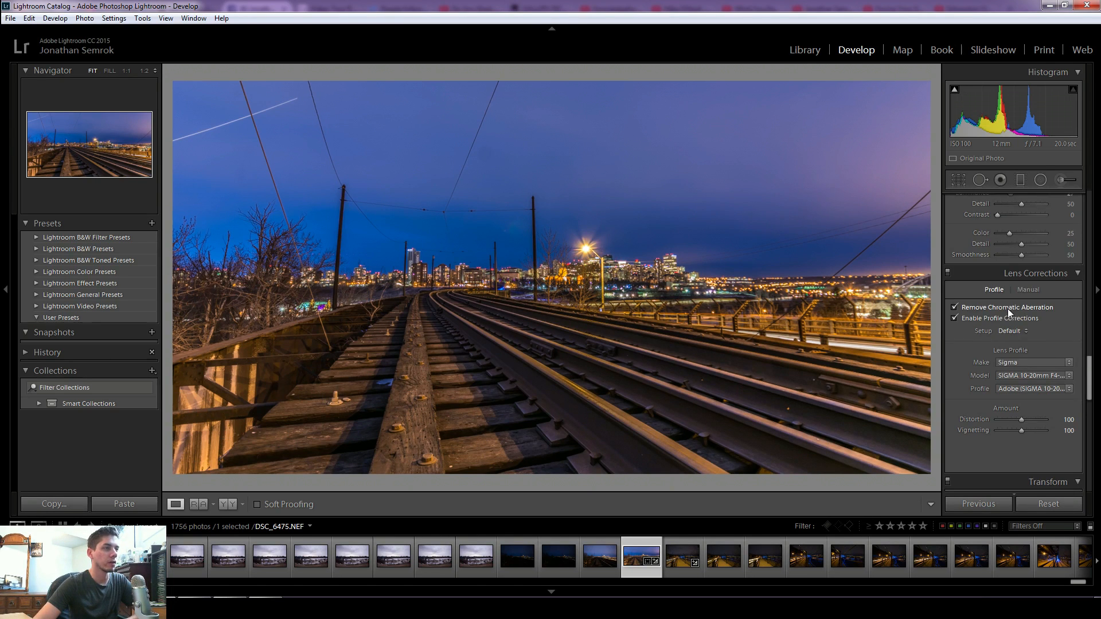
left_click(997, 321)
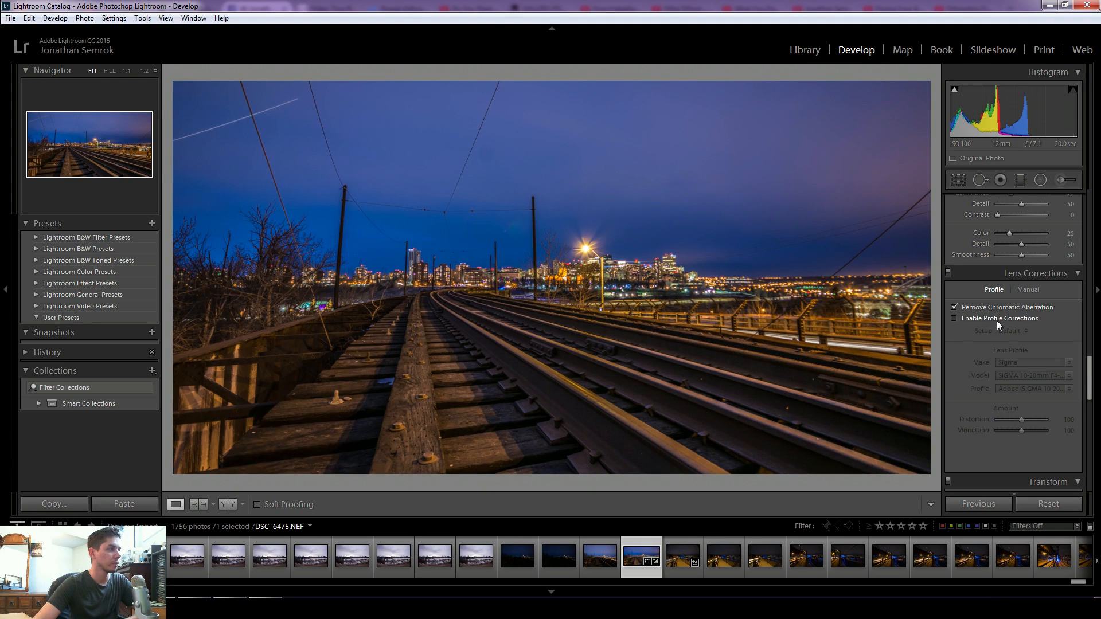
- Re-enable lens profile corrections and set the post-crop vignetting amount to -25
left_click(997, 321)
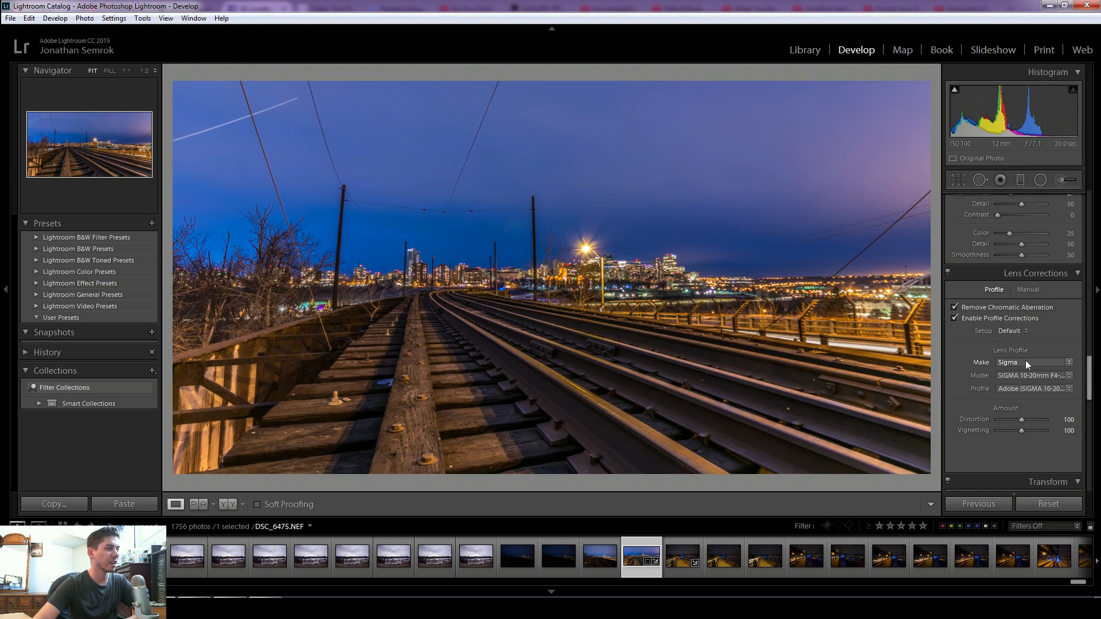
scroll(1048, 367, "down", 10)
scroll(1047, 367, "up", 3)
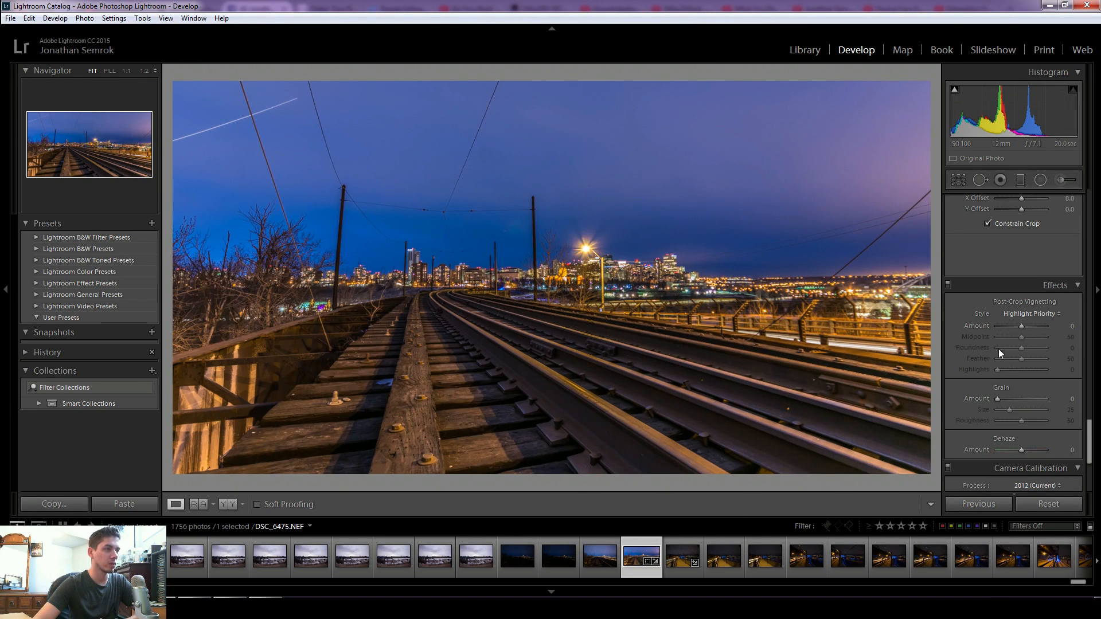
key("Down")
key("Down")
key("Down")
key("Down")
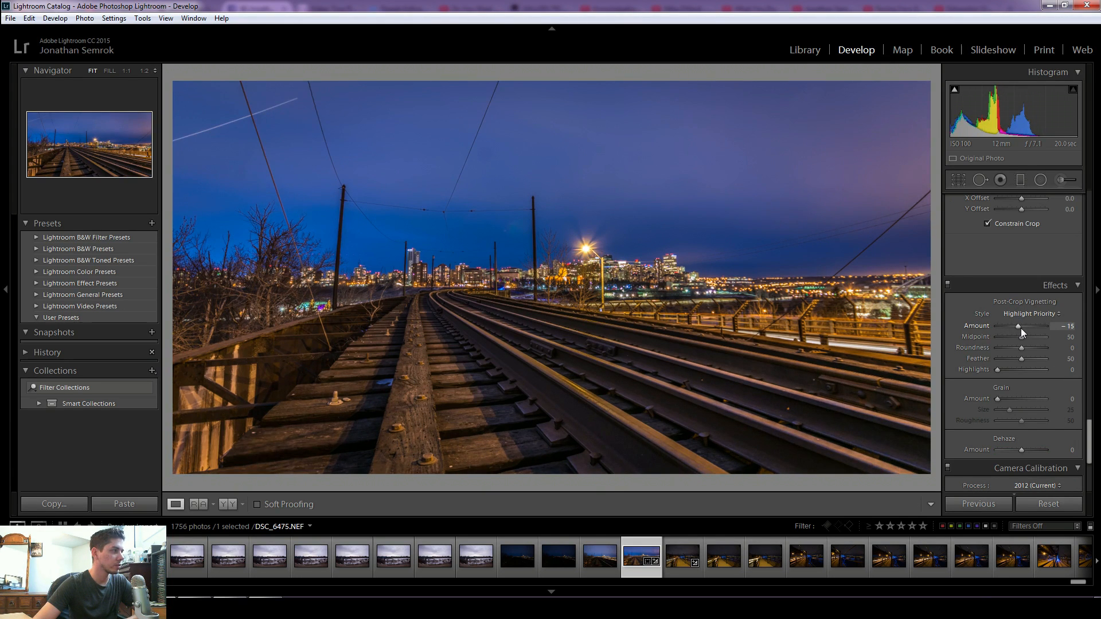
key("Down")
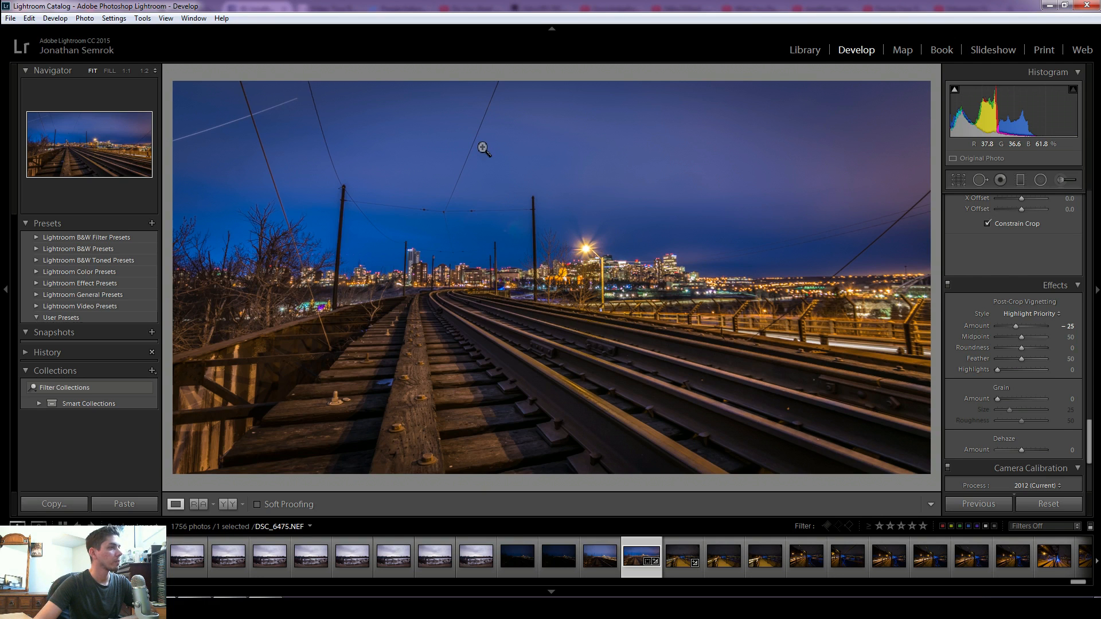
- Zoom into the sky and heal a dust spot near the upper-left wires with Spot Removal
left_click(445, 160)
left_click_drag(422, 160, 600, 170)
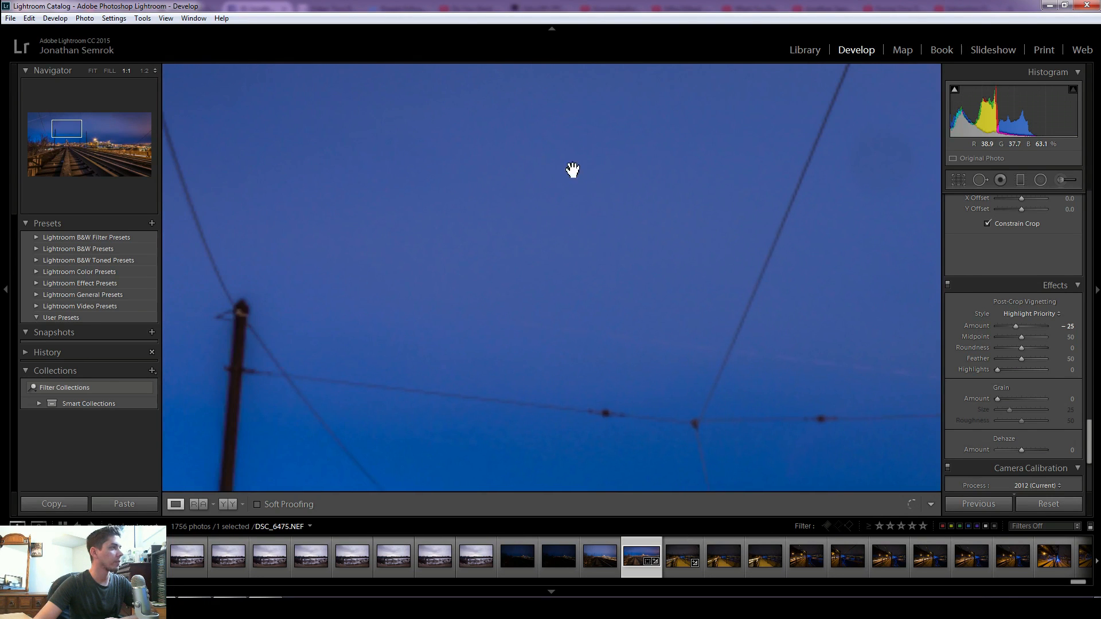
left_click(142, 71)
mouse_move(422, 210)
left_mouse_down()
mouse_move(514, 245)
mouse_move(647, 243)
mouse_move(590, 233)
mouse_move(605, 201)
mouse_move(592, 199)
mouse_move(700, 201)
left_mouse_up()
left_click(981, 180)
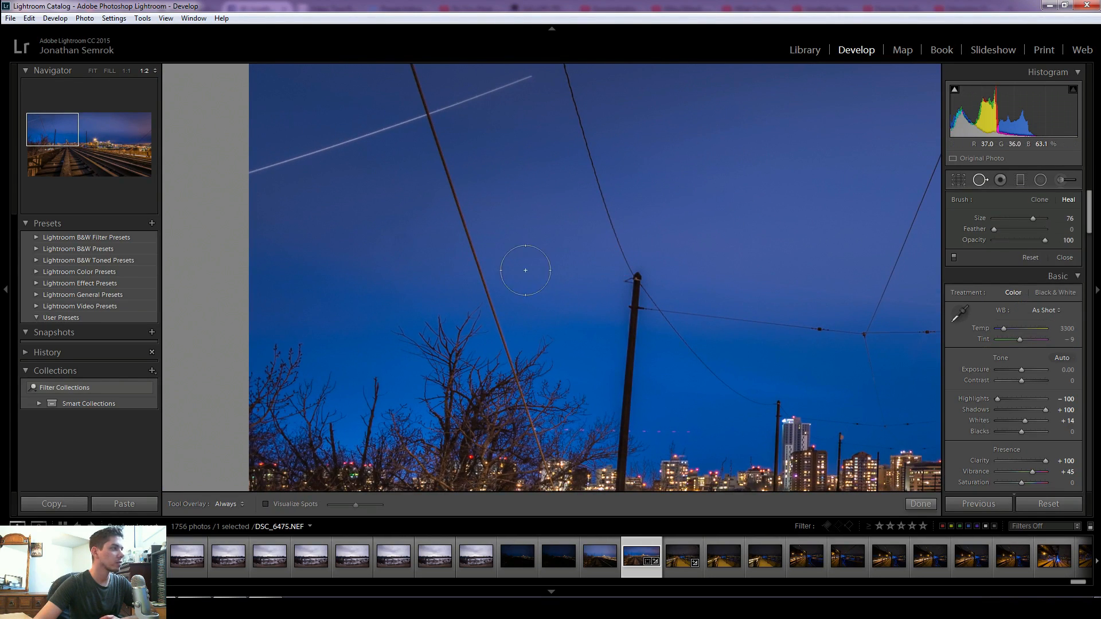
left_click(417, 241)
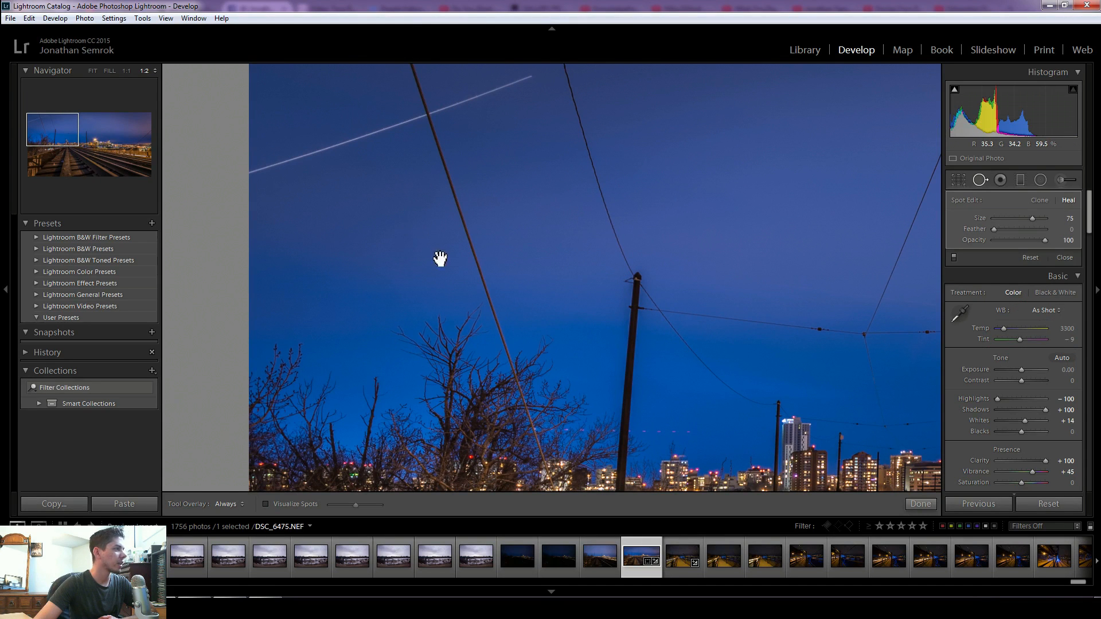
left_click(920, 508)
- Heal another dust spot in the sky above the central poles and return to the full view
left_click_drag(780, 184, 406, 201)
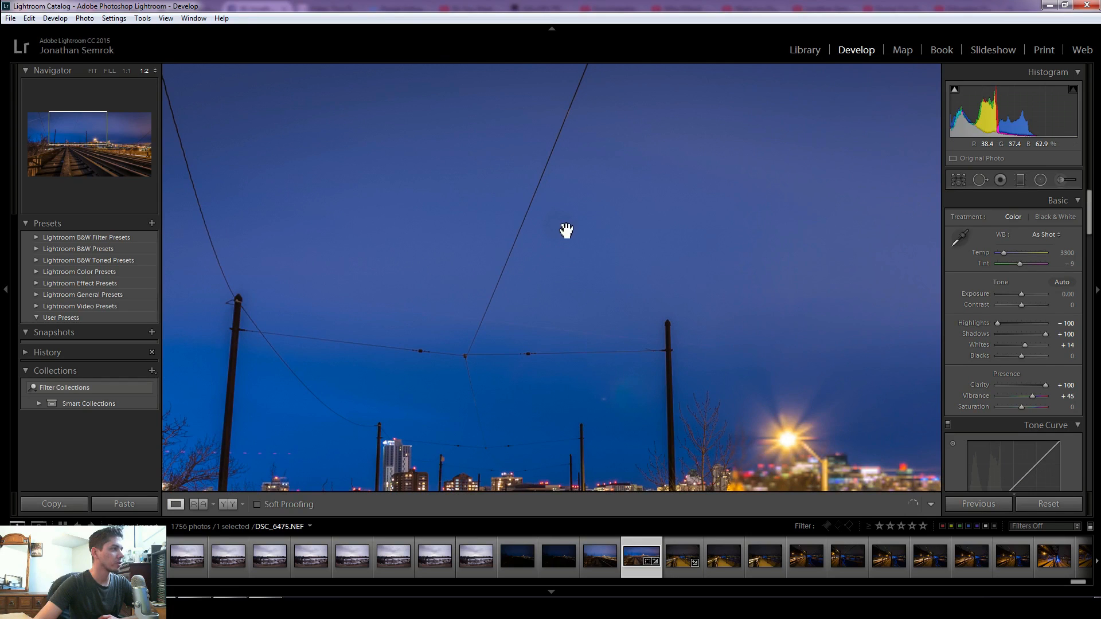
left_click(981, 179)
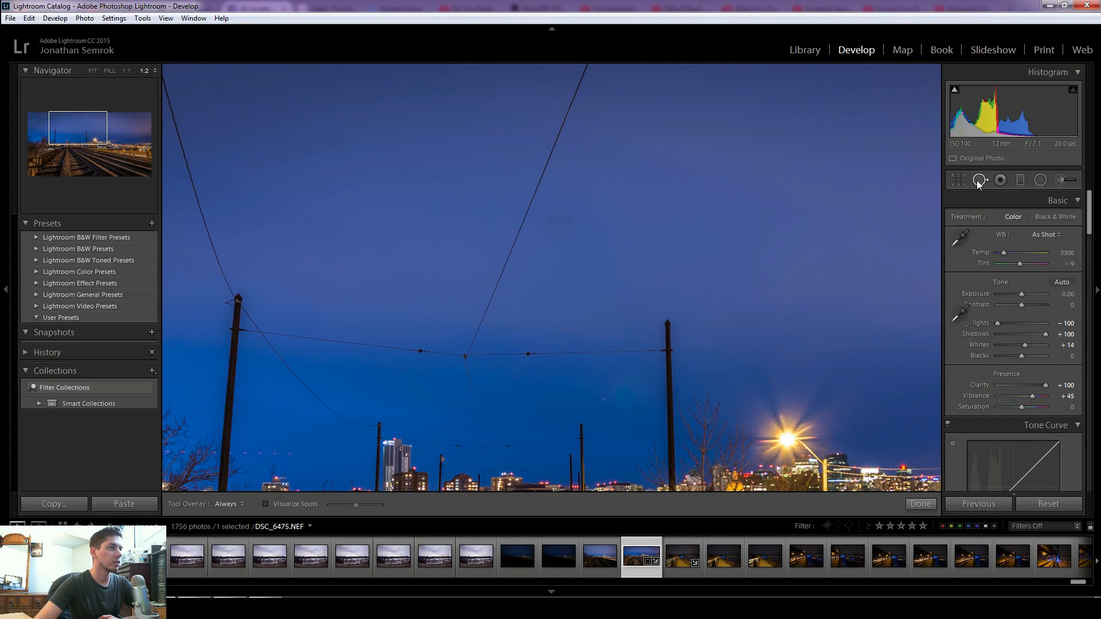
left_click(562, 227)
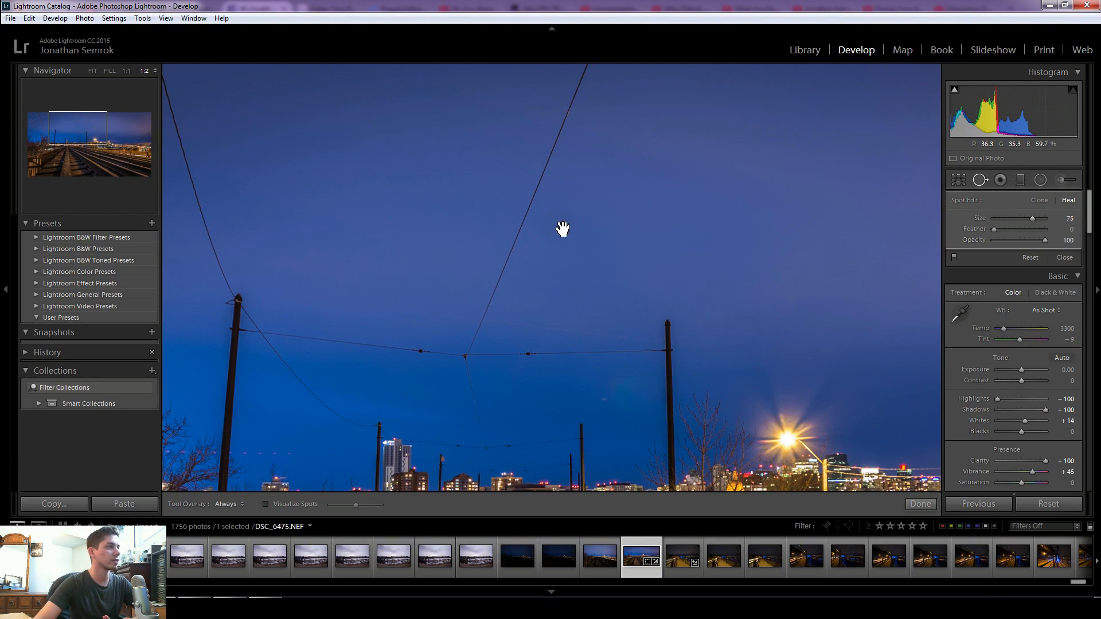
left_click(920, 504)
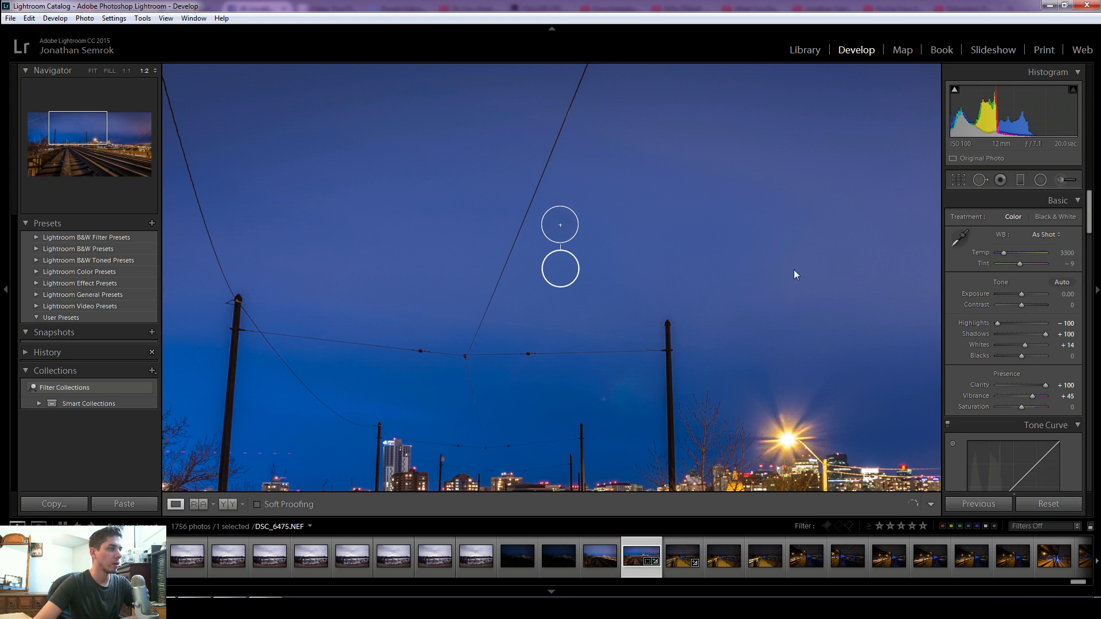
left_click(703, 251)
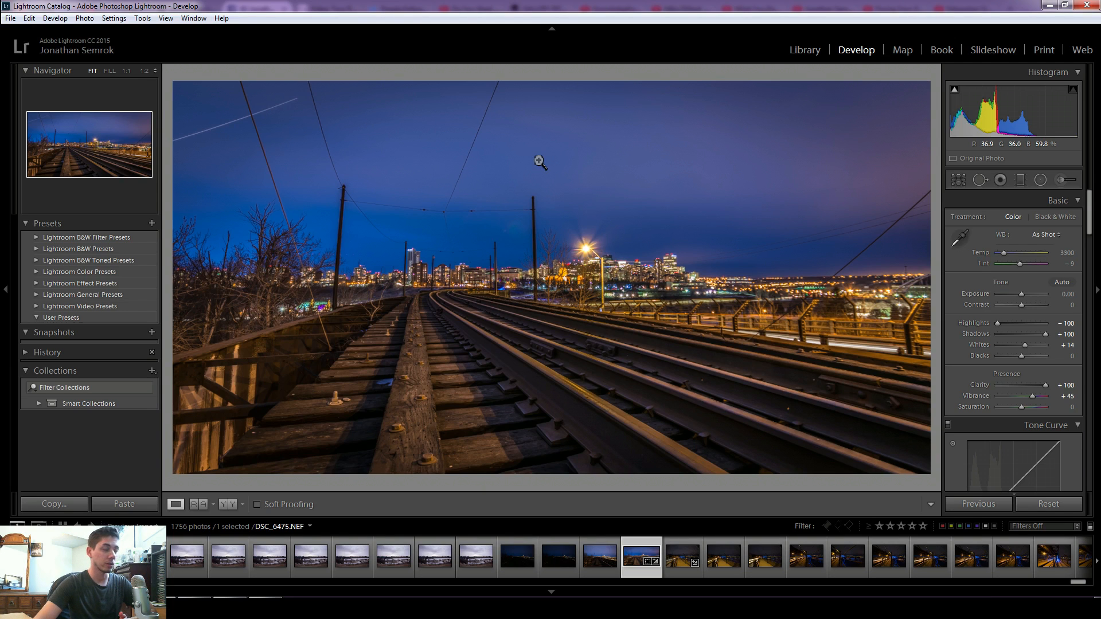
- Open the watermark editor and change the watermark text to ©clickandsellphotography
left_click(29, 18)
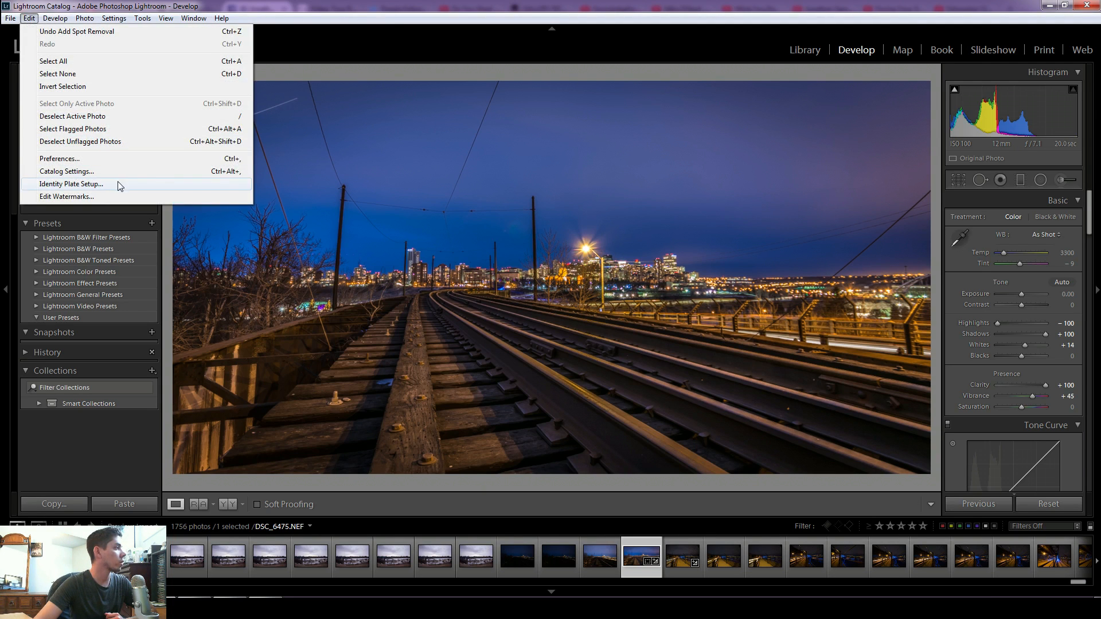
left_click(116, 197)
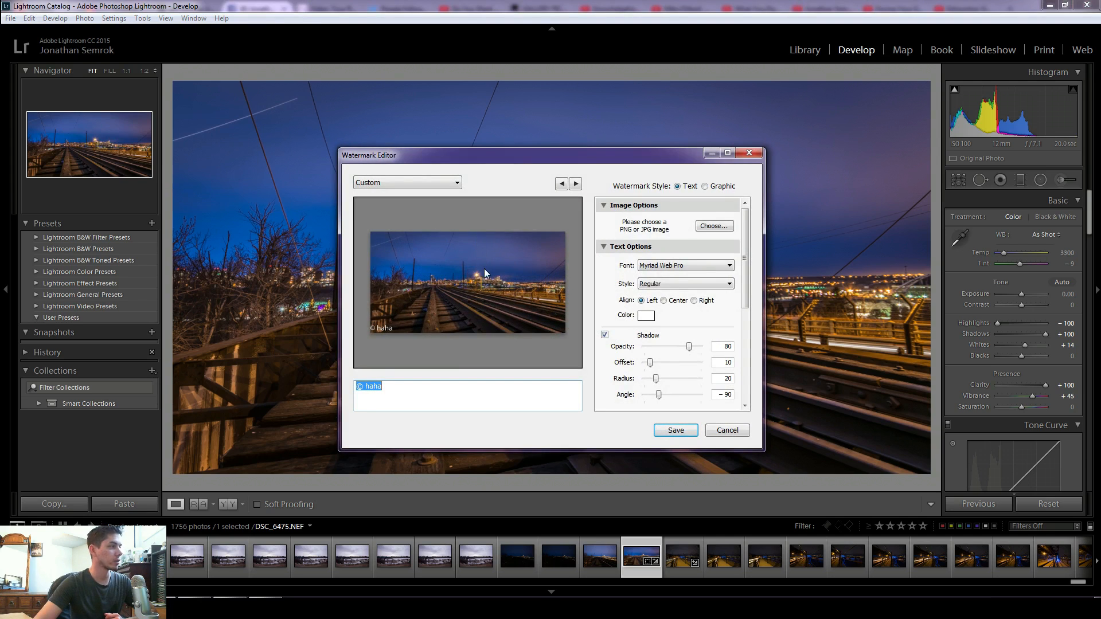
left_click(442, 403)
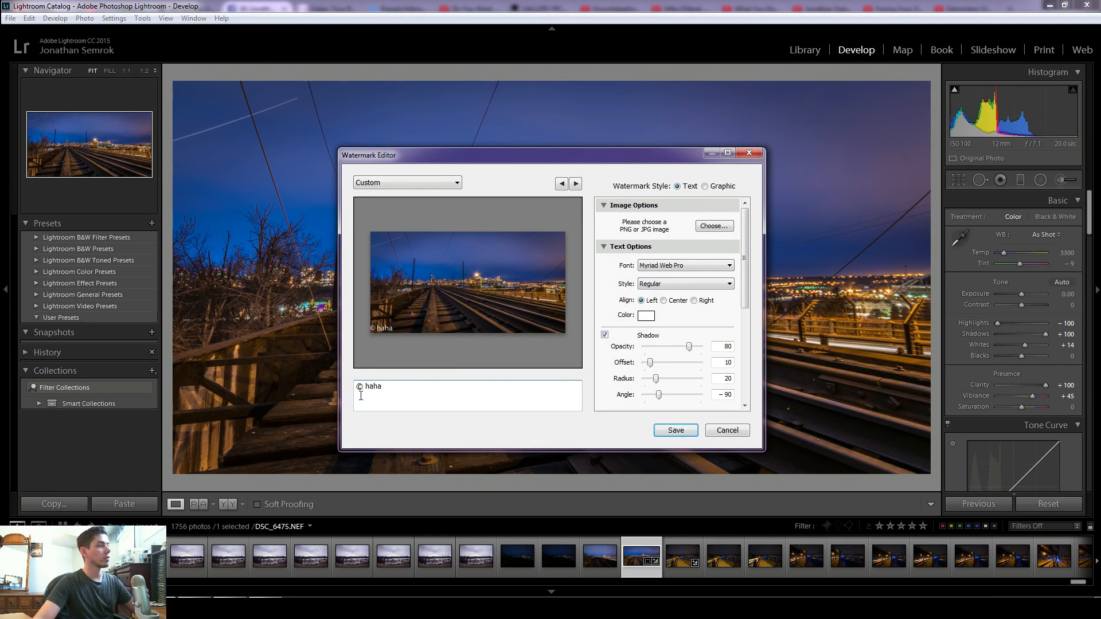
left_click_drag(394, 389, 366, 388)
key("BackSpace")
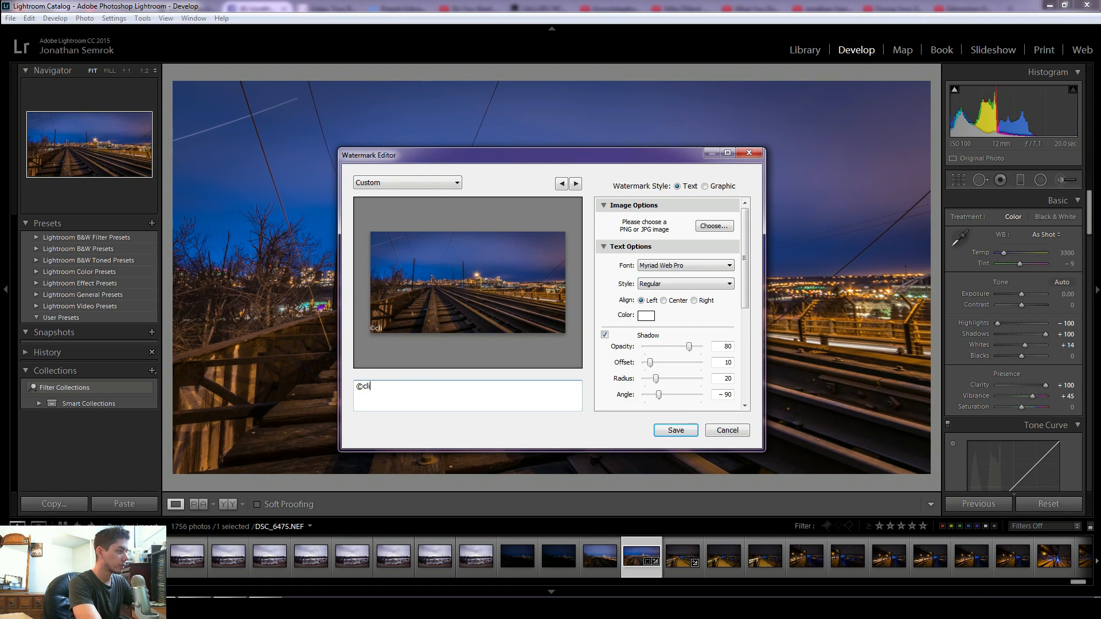
type("dickan")
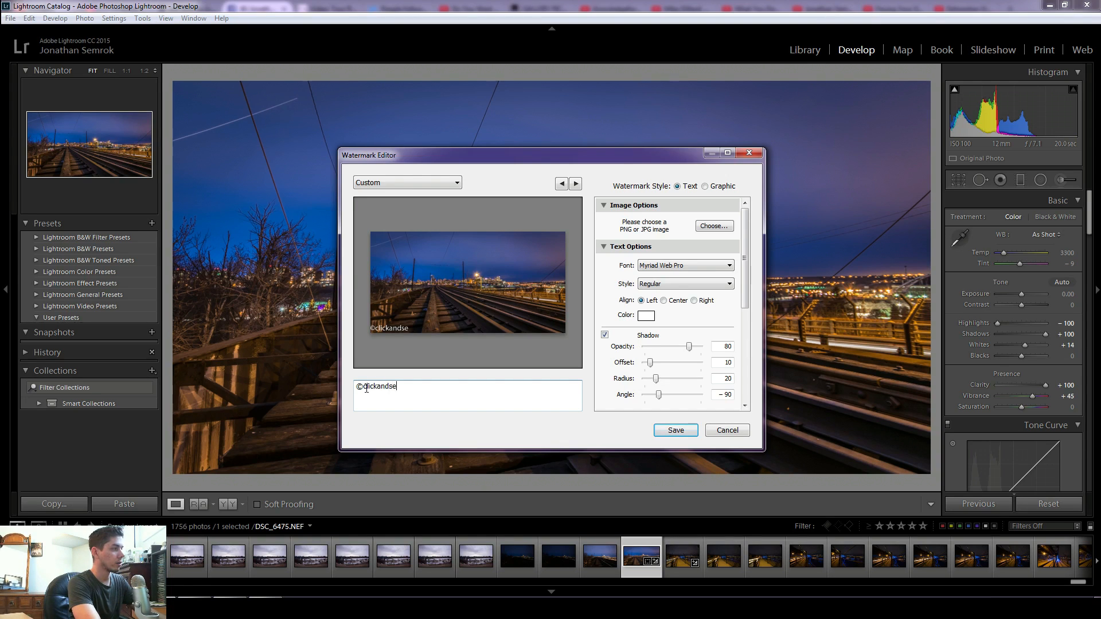
type("dsellphotography")
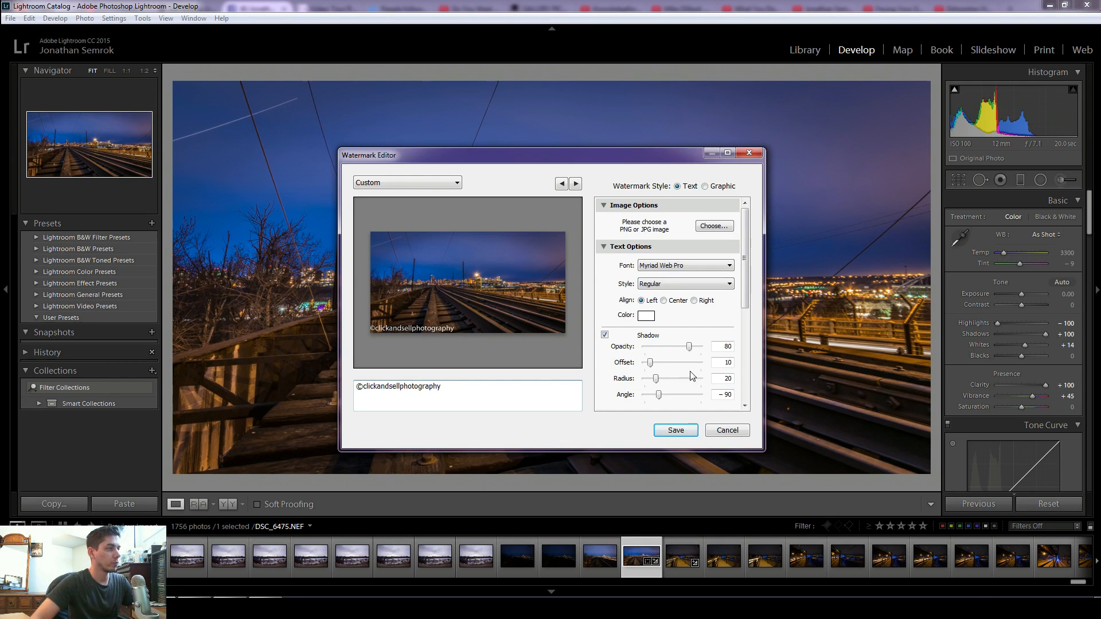
- Lower the watermark's shadow opacity to 77 and the watermark opacity to 27
scroll(671, 330, "down", 5)
scroll(689, 338, "up", 5)
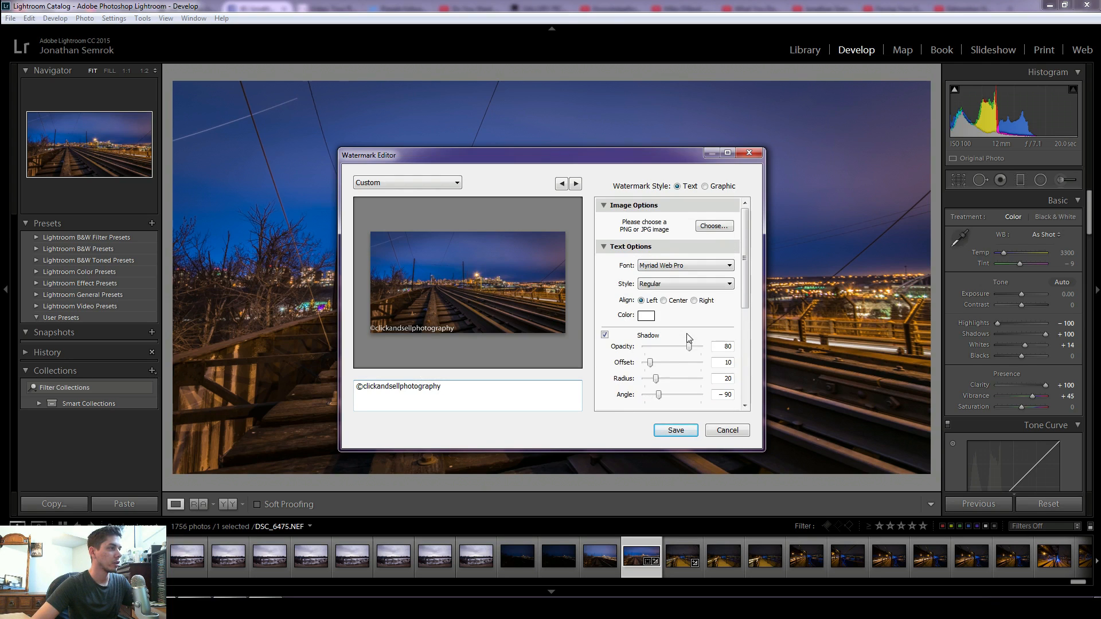
mouse_move(690, 347)
left_mouse_down()
mouse_move(703, 348)
mouse_move(663, 353)
mouse_move(690, 351)
left_mouse_up()
left_click_drag(745, 299, 745, 369)
left_click_drag(689, 299, 658, 302)
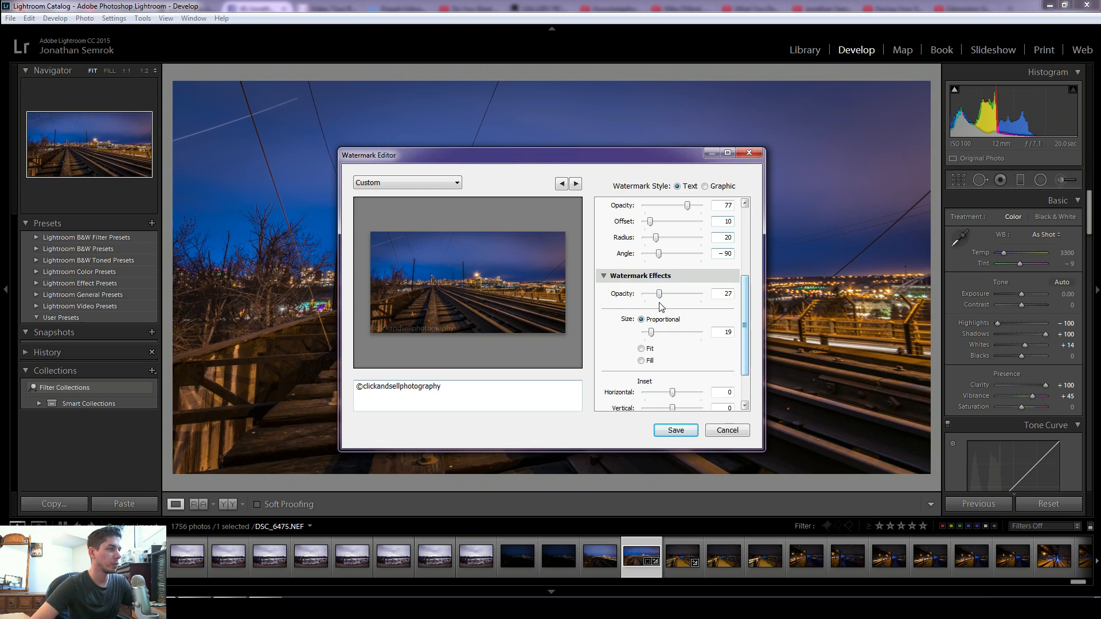
- Anchor the watermark at the bottom center of the image
scroll(748, 338, "down", 1)
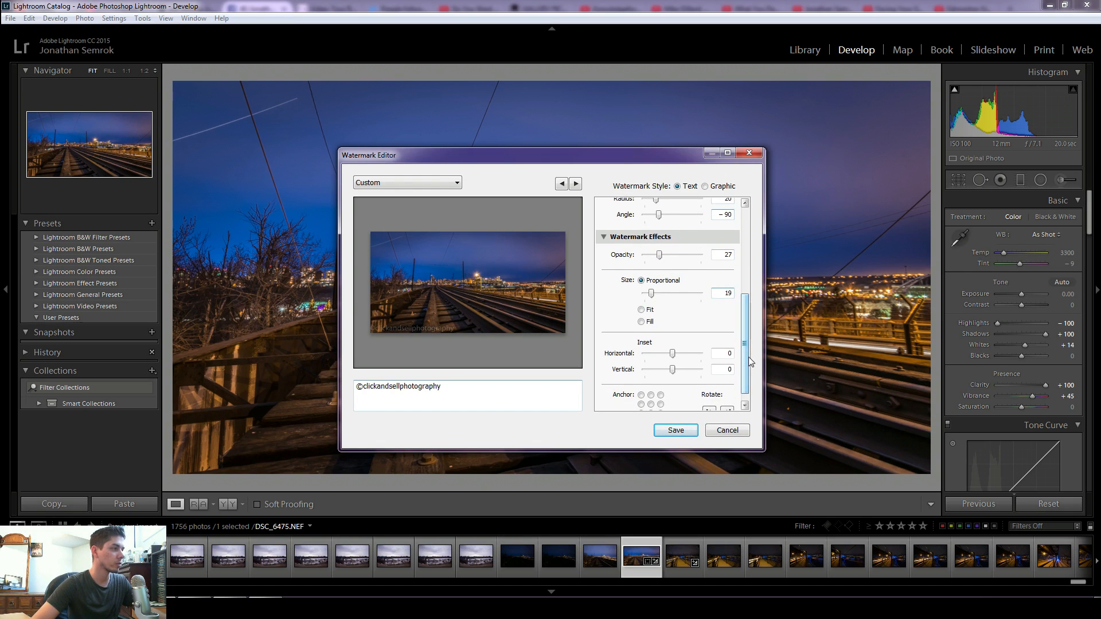
scroll(749, 367, "down", 1)
left_click(651, 400)
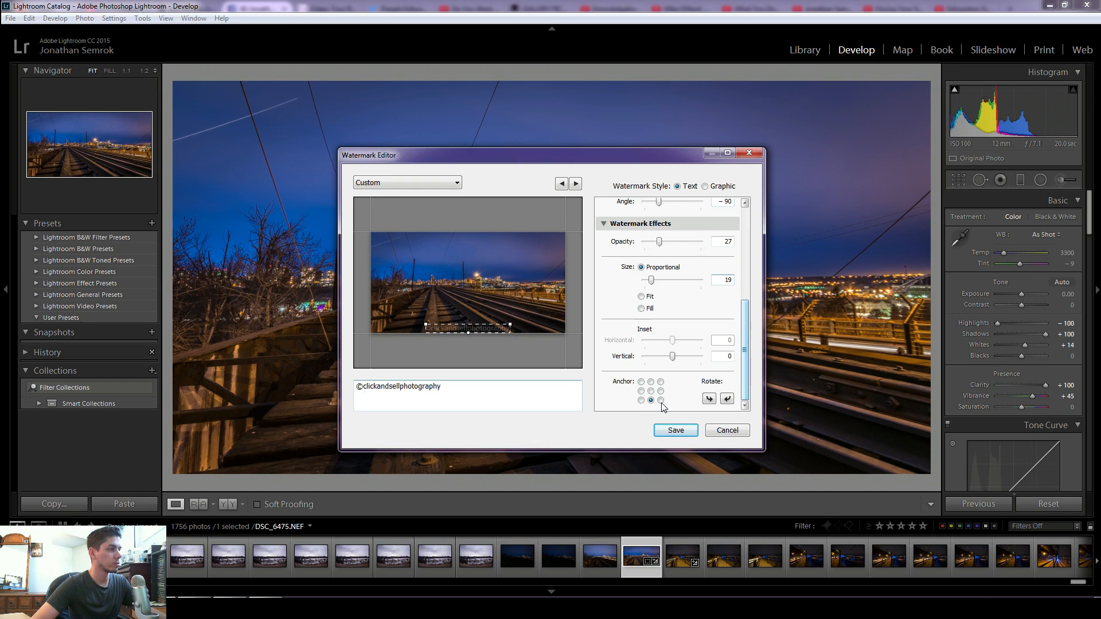
left_click(661, 400)
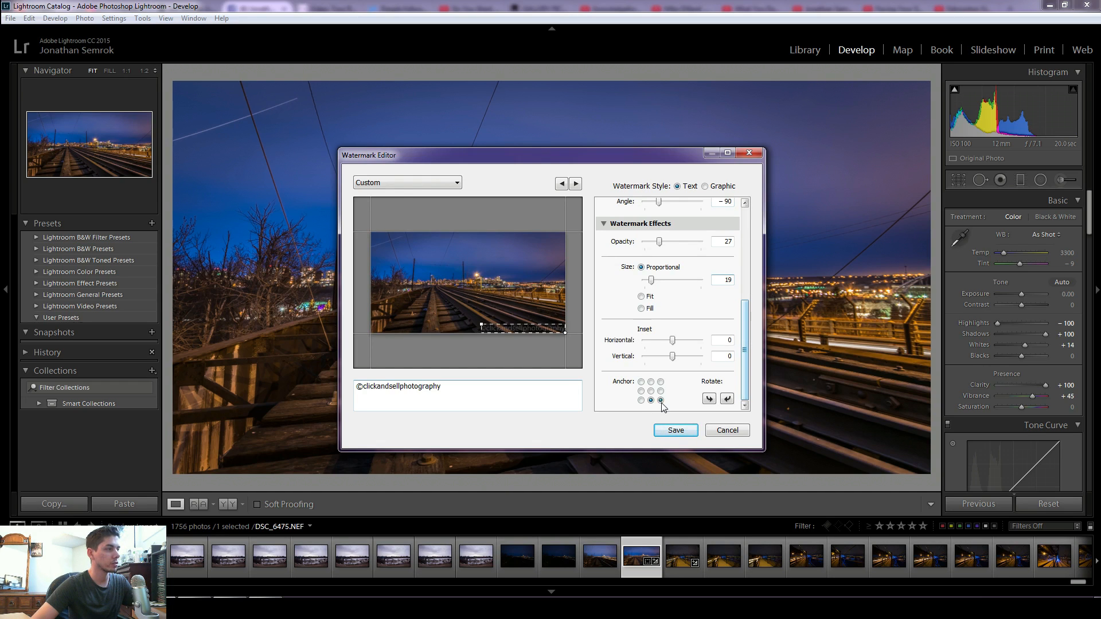
left_click(641, 400)
left_click(651, 400)
left_click(660, 400)
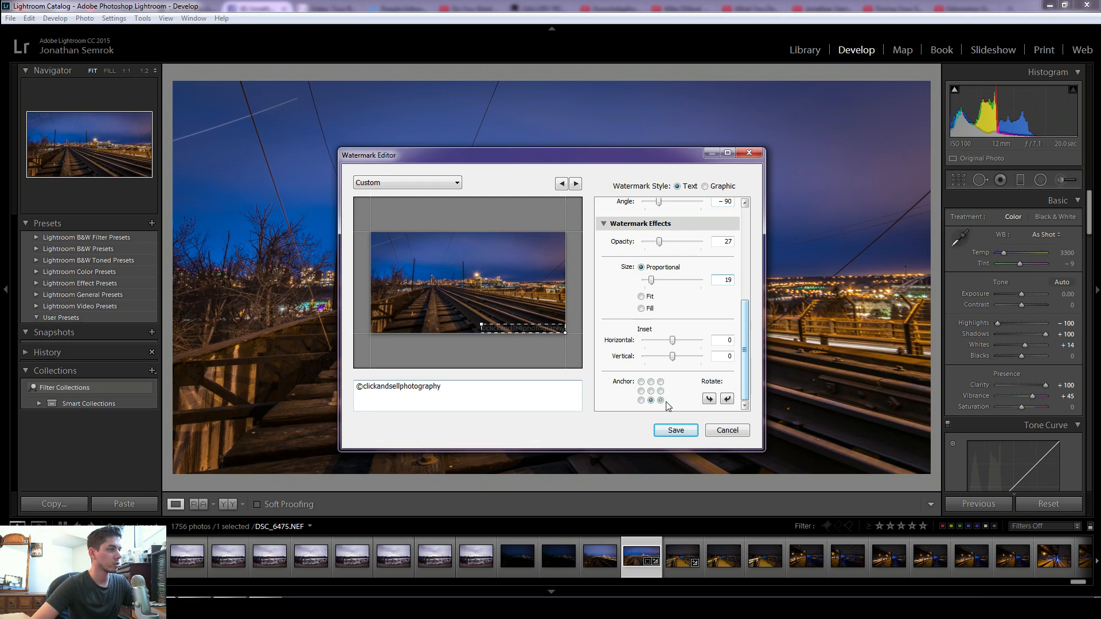
left_click(651, 400)
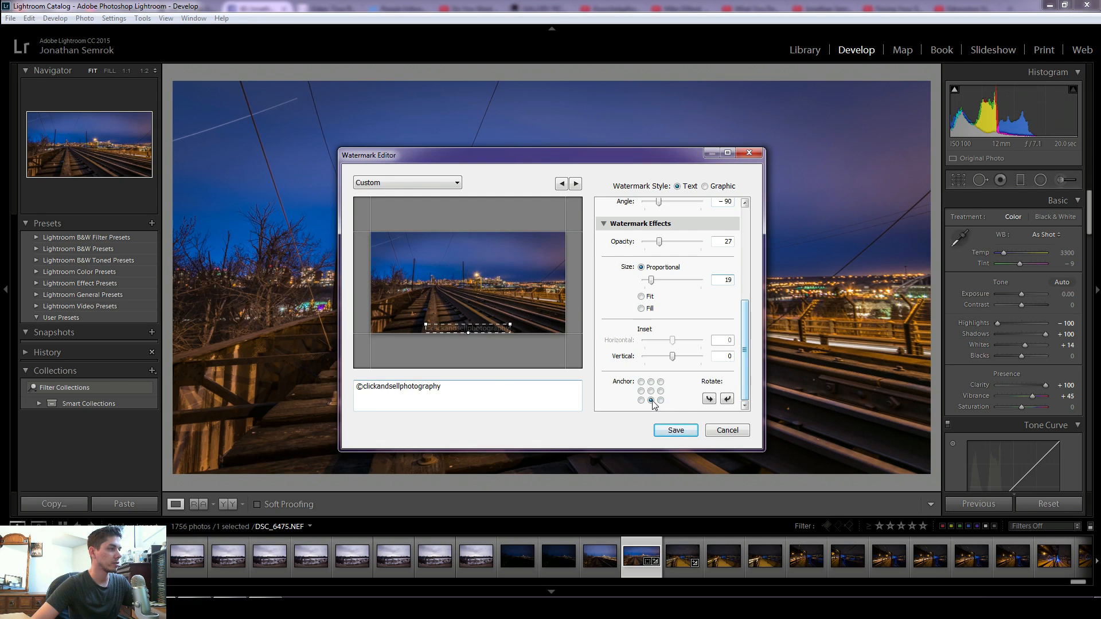
- Set the watermark's proportional size to 9, keeping it anchored at the bottom center
left_click_drag(653, 285, 651, 285)
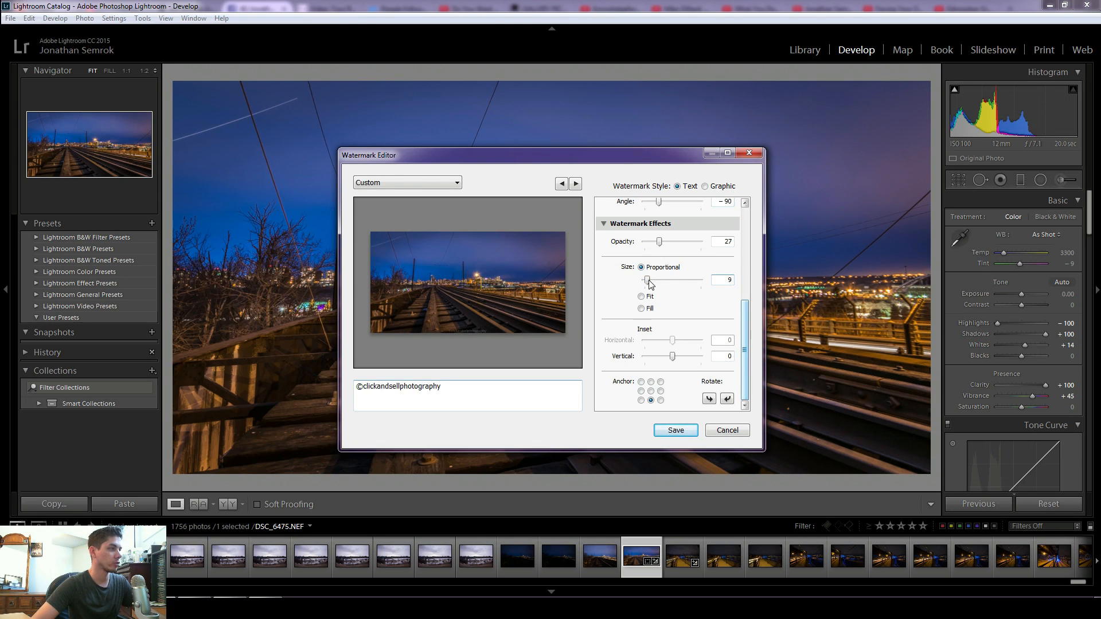
left_click(642, 382)
left_click(652, 382)
left_click(651, 399)
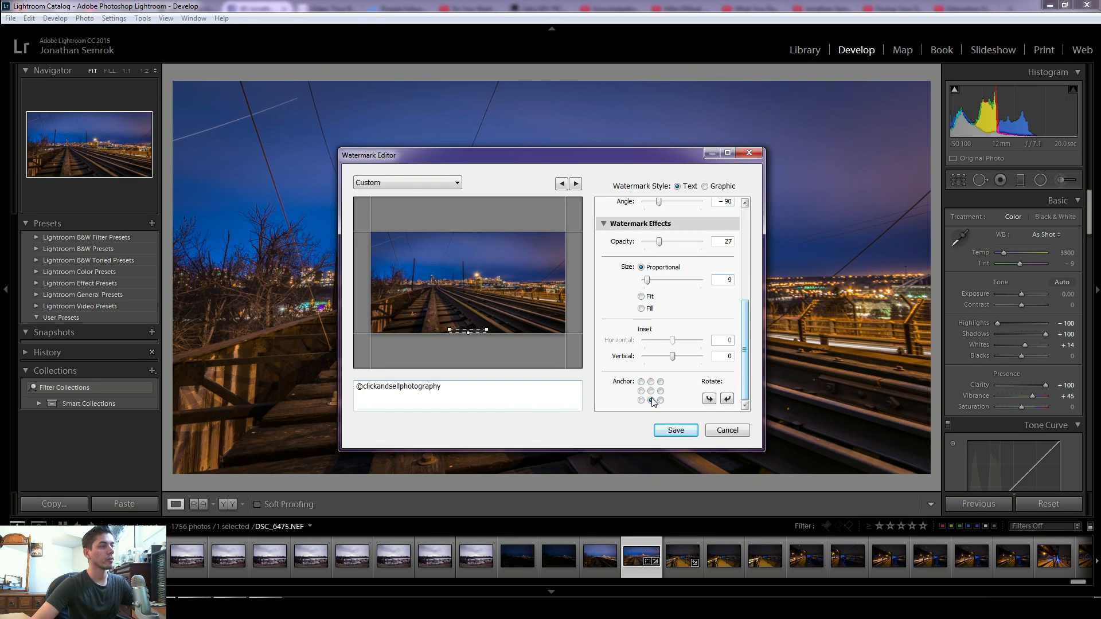
scroll(683, 310, "up", 5)
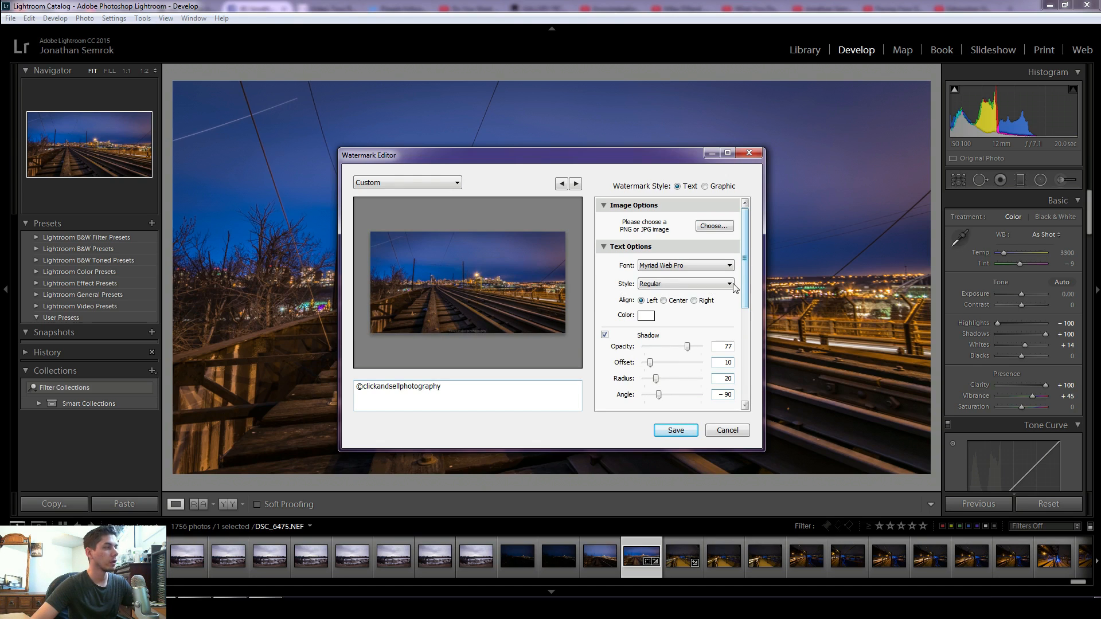
triple_click(415, 395)
left_click(487, 397)
left_click(415, 183)
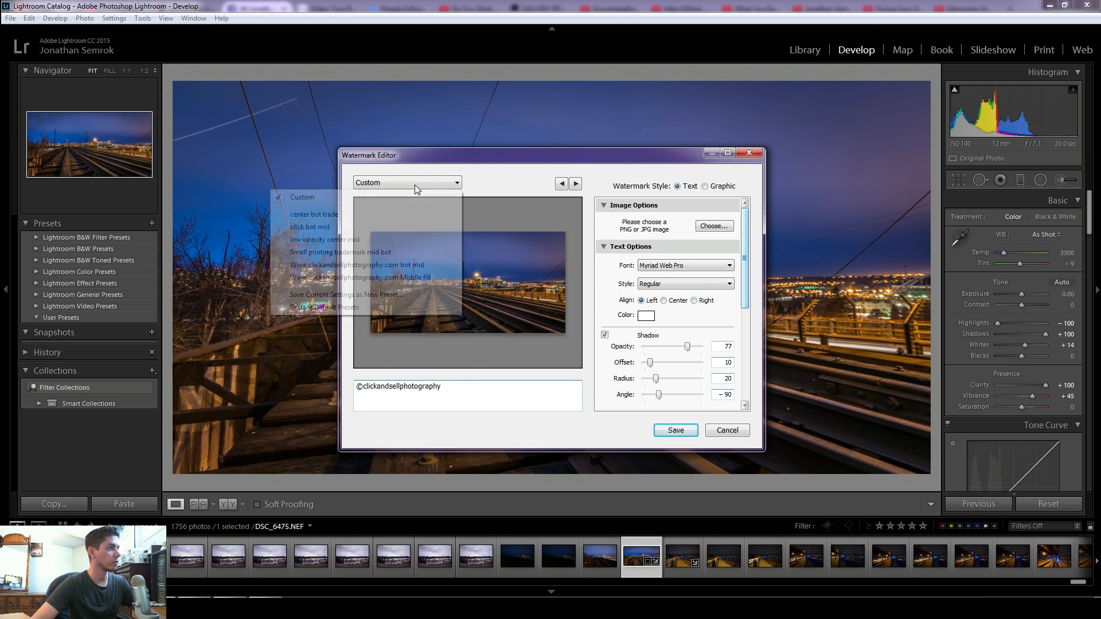
left_click(411, 294)
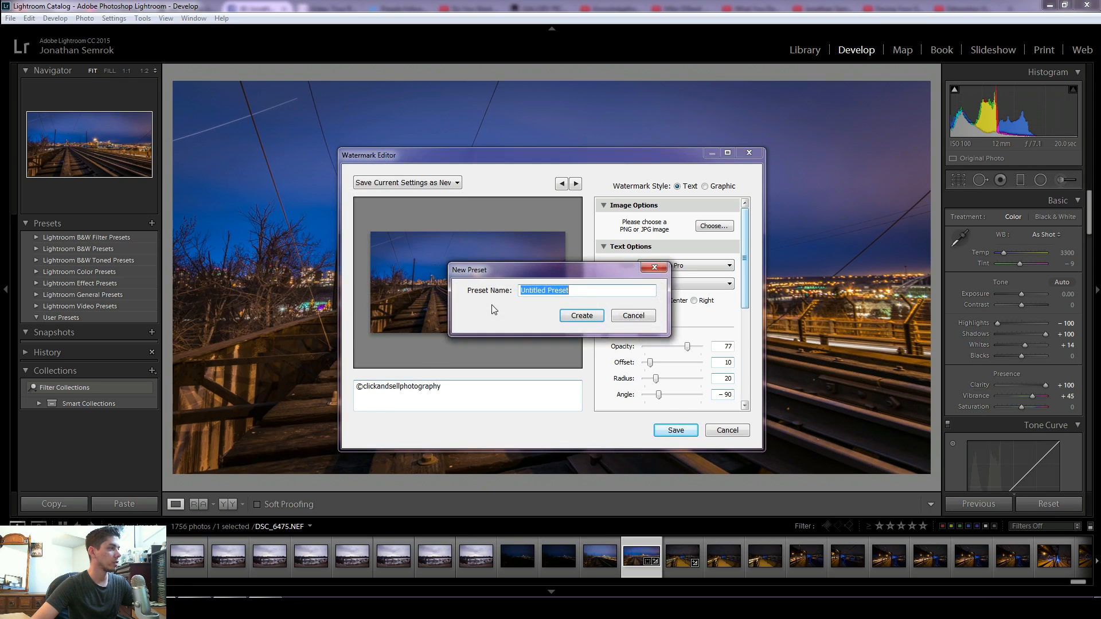
left_click(634, 316)
left_click_drag(357, 386, 479, 386)
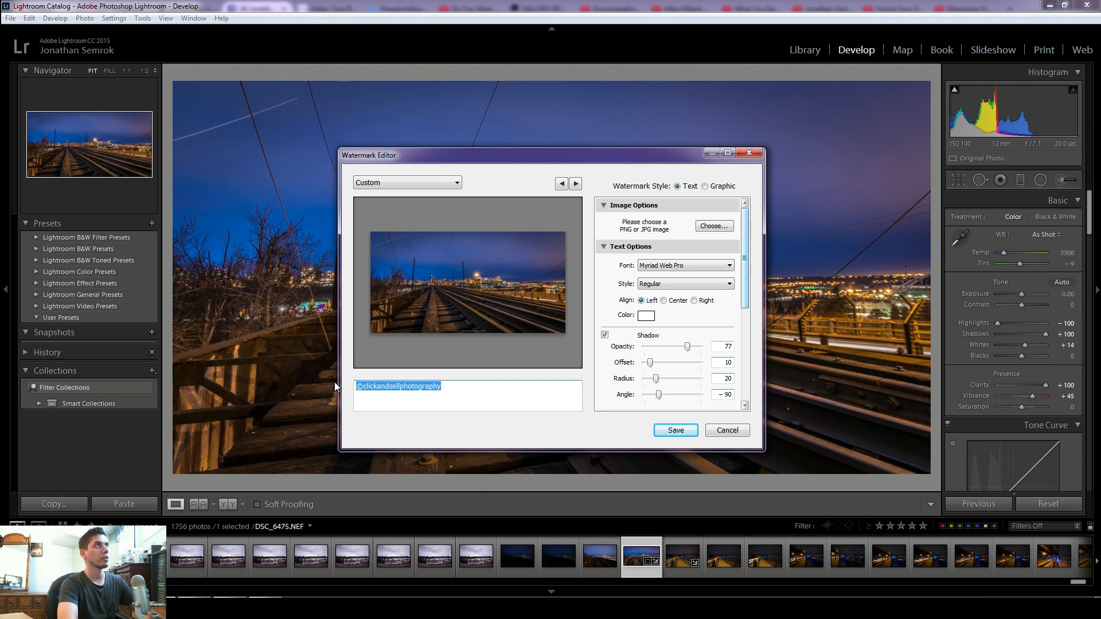
key("BackSpace")
type("www.ck")
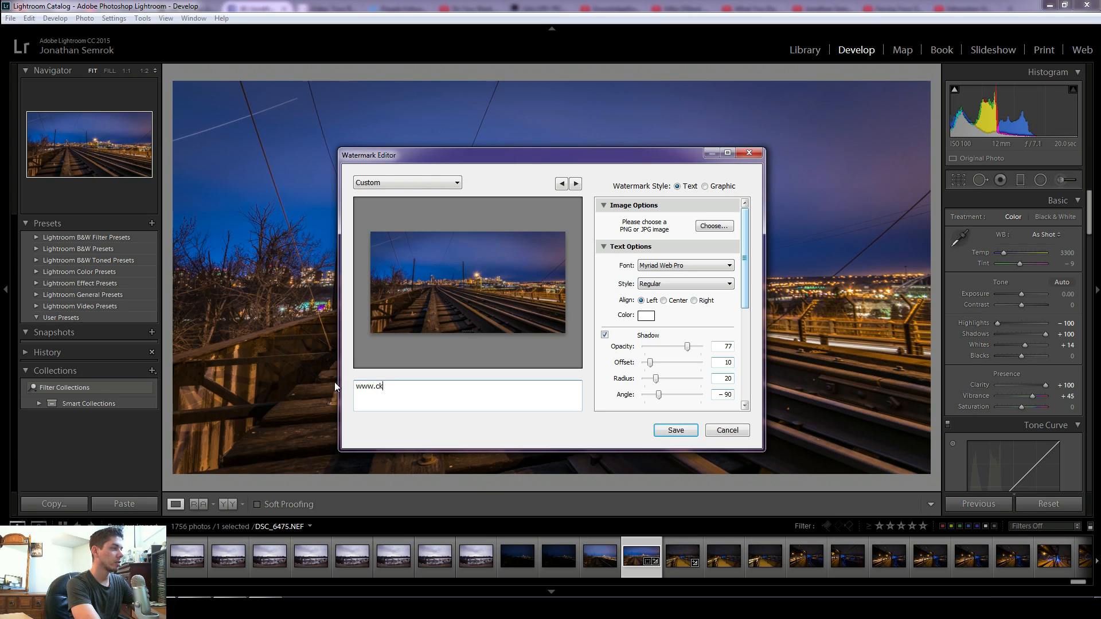
key("BackSpace")
type("lickandsellphotography.com")
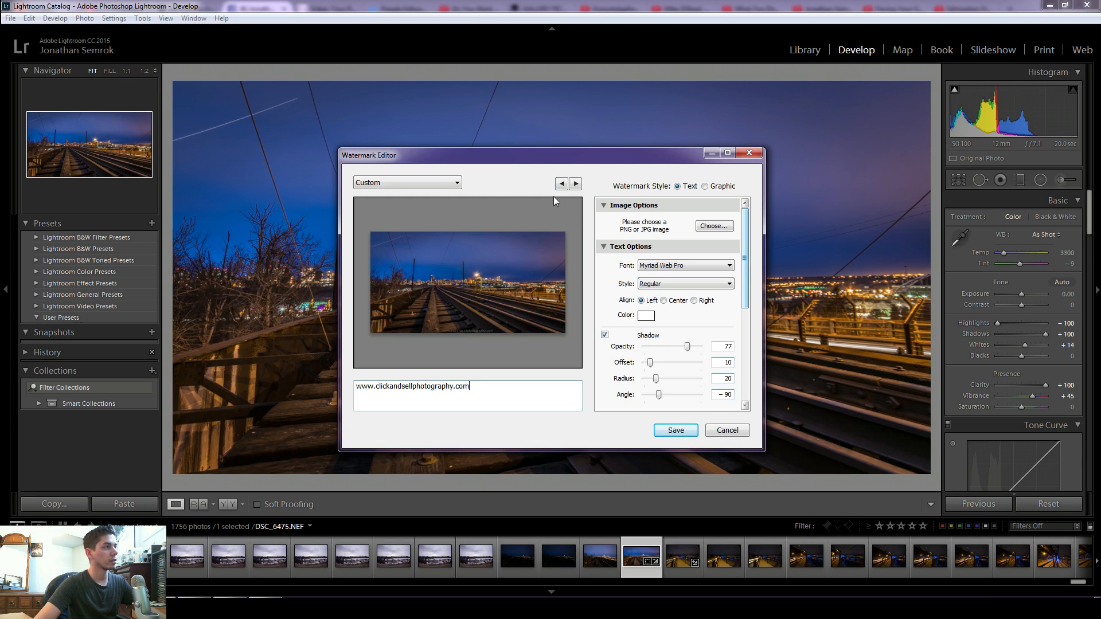
left_click(675, 430)
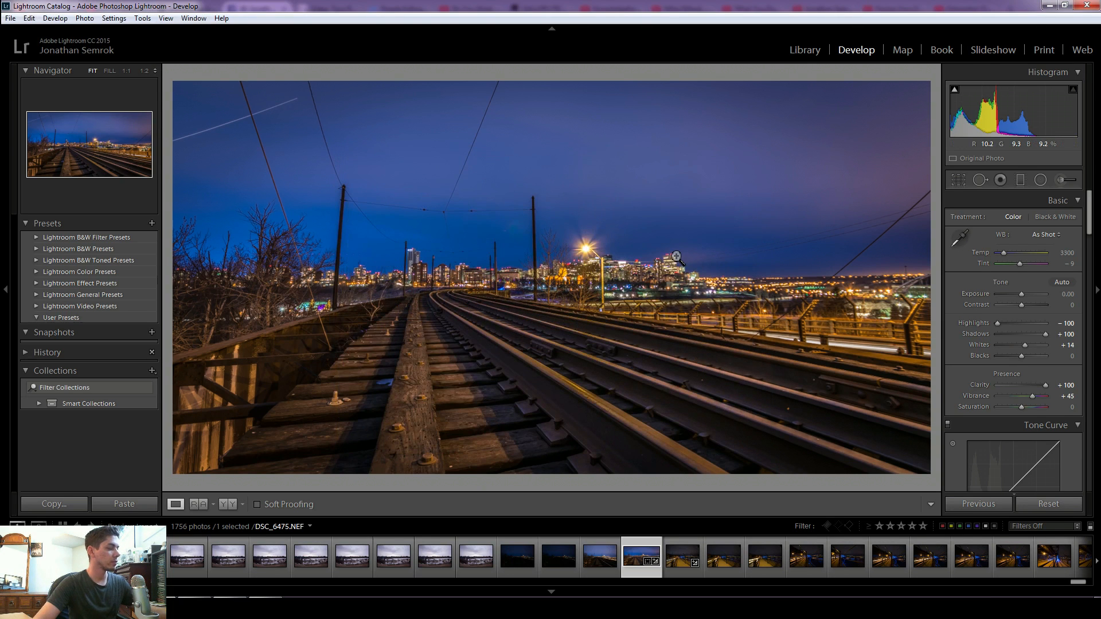
- Open the export dialog, create a new folder in Jan 29th 2017 high level, and choose New folder (4) as the export destination
key("ctrl+shift+e")
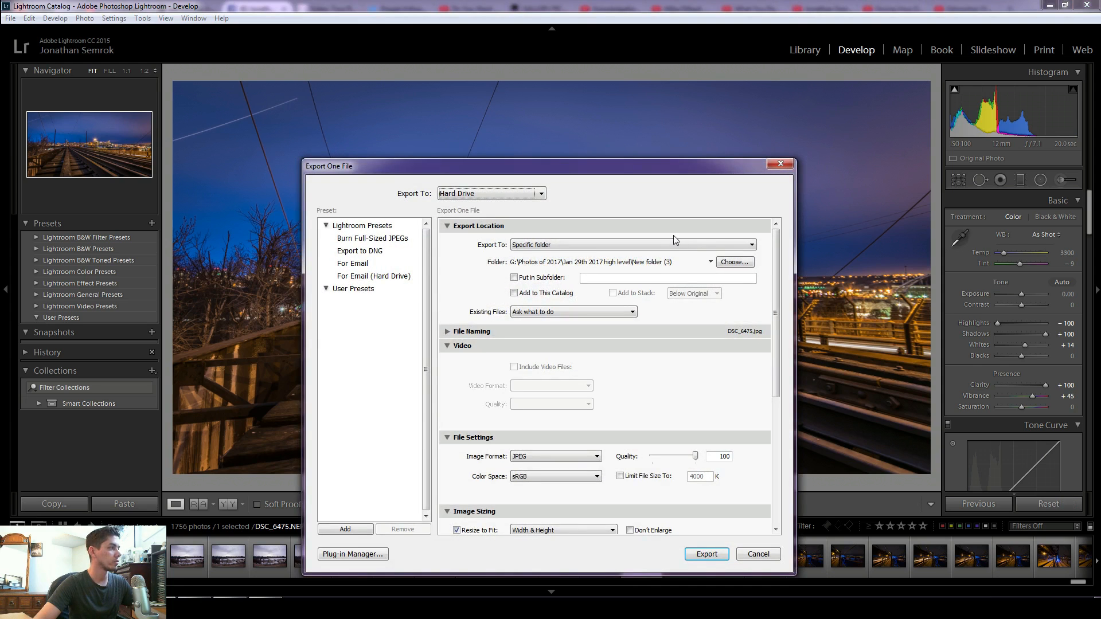
left_click(734, 262)
right_click(529, 354)
mouse_move(608, 476)
left_click(677, 477)
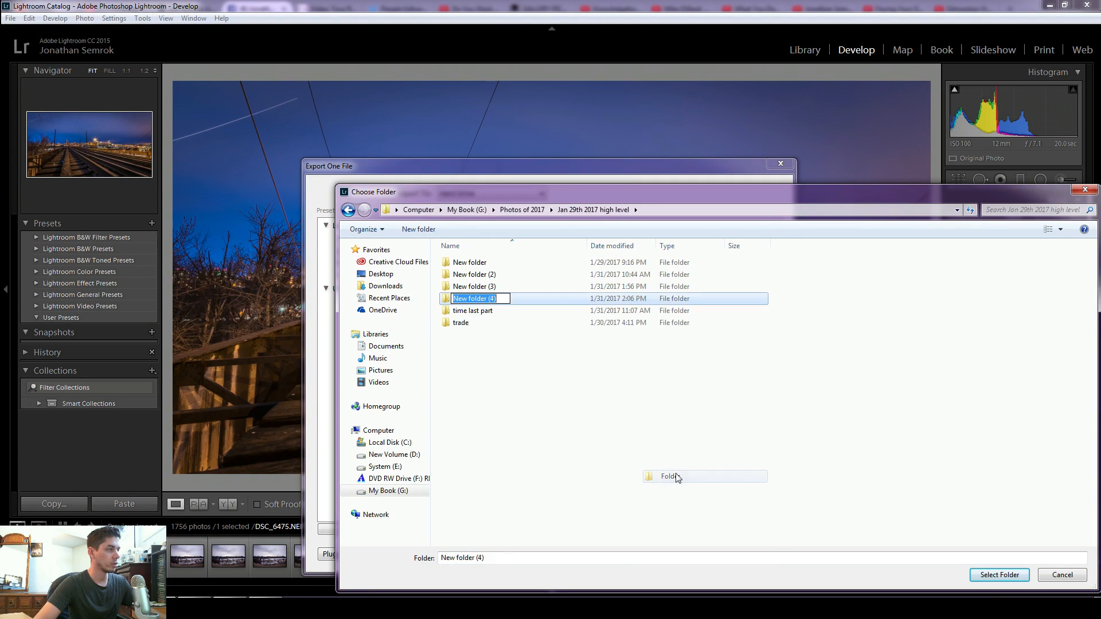
left_click(648, 310)
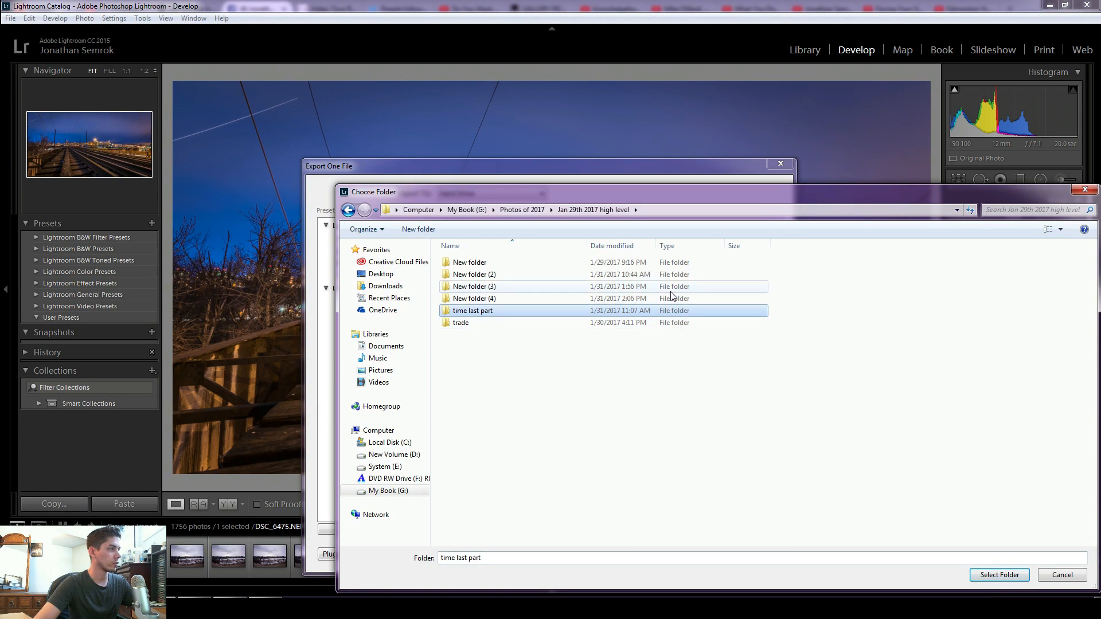
left_click(673, 298)
left_click(1001, 575)
- Review the export settings, including 1920 x 1080 sizing and the click bot mid watermark, and export the photo
left_click(663, 245)
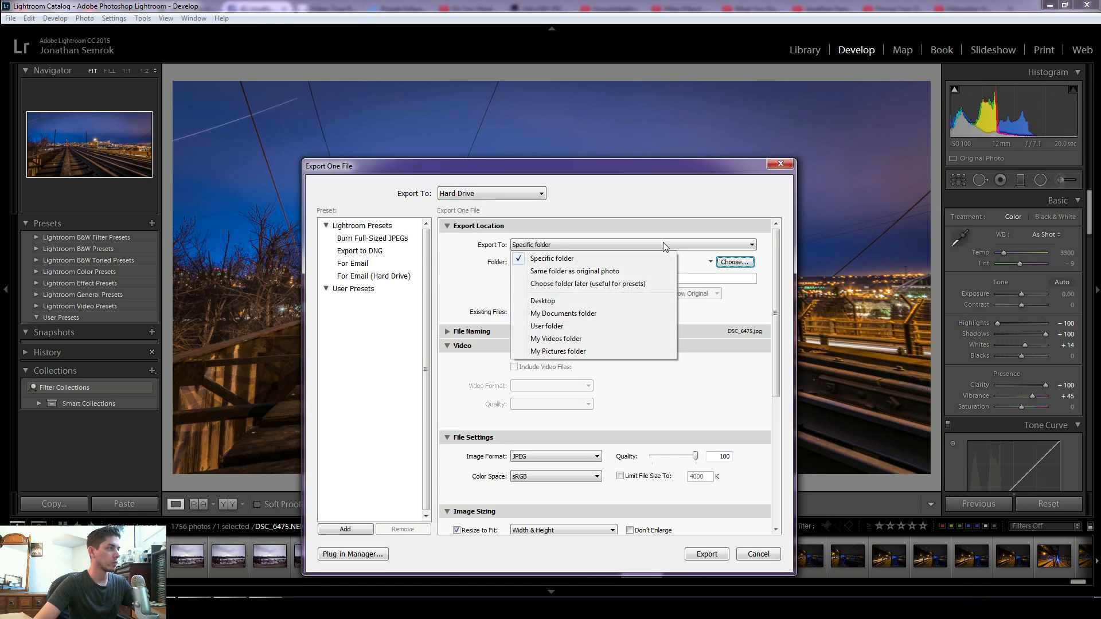
left_click(738, 309)
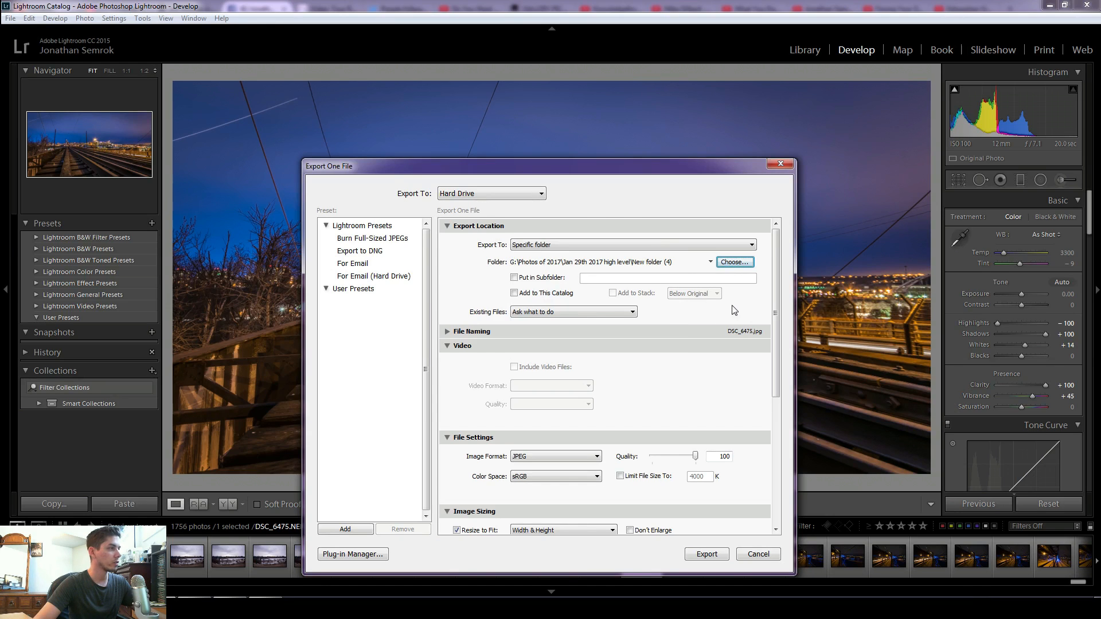
scroll(667, 326, "down", 5)
scroll(778, 435, "down", 1)
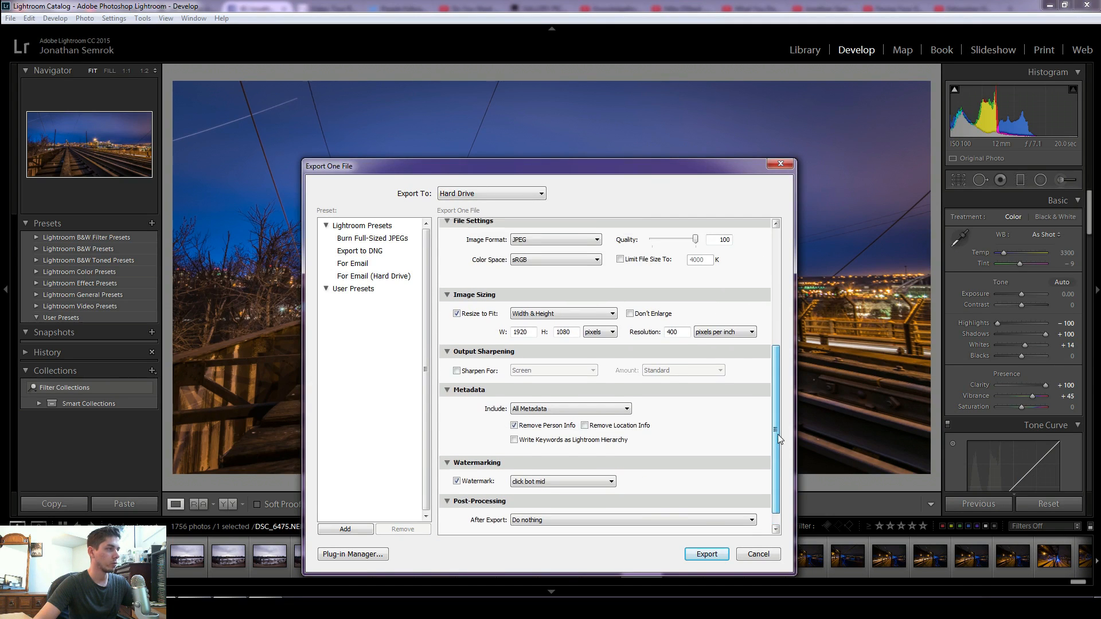
scroll(778, 434, "up", 1)
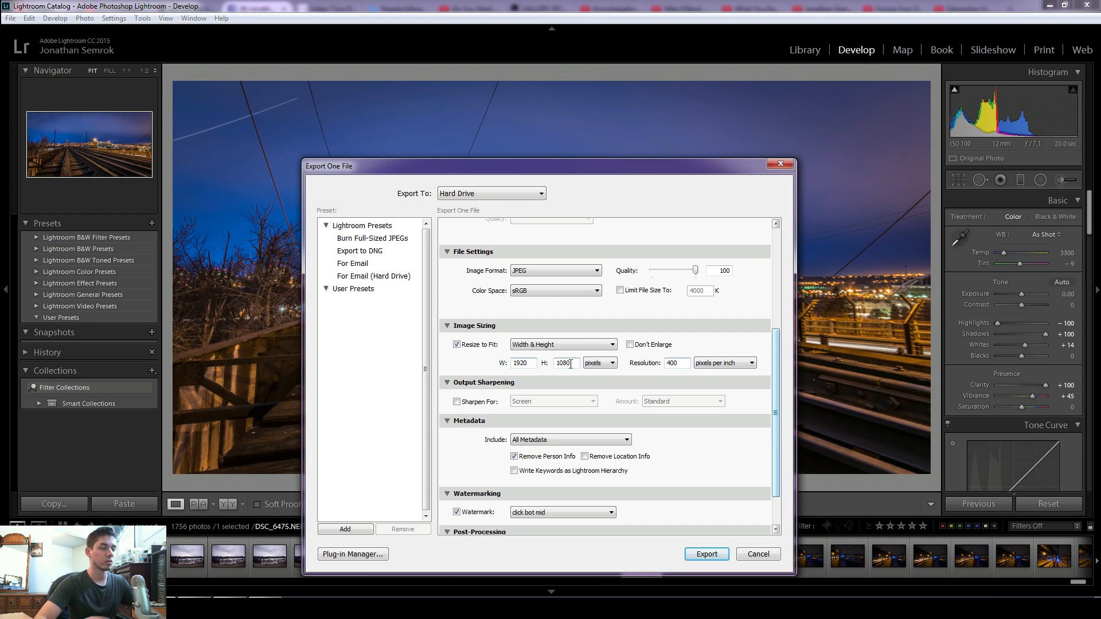
scroll(571, 363, "down", 2)
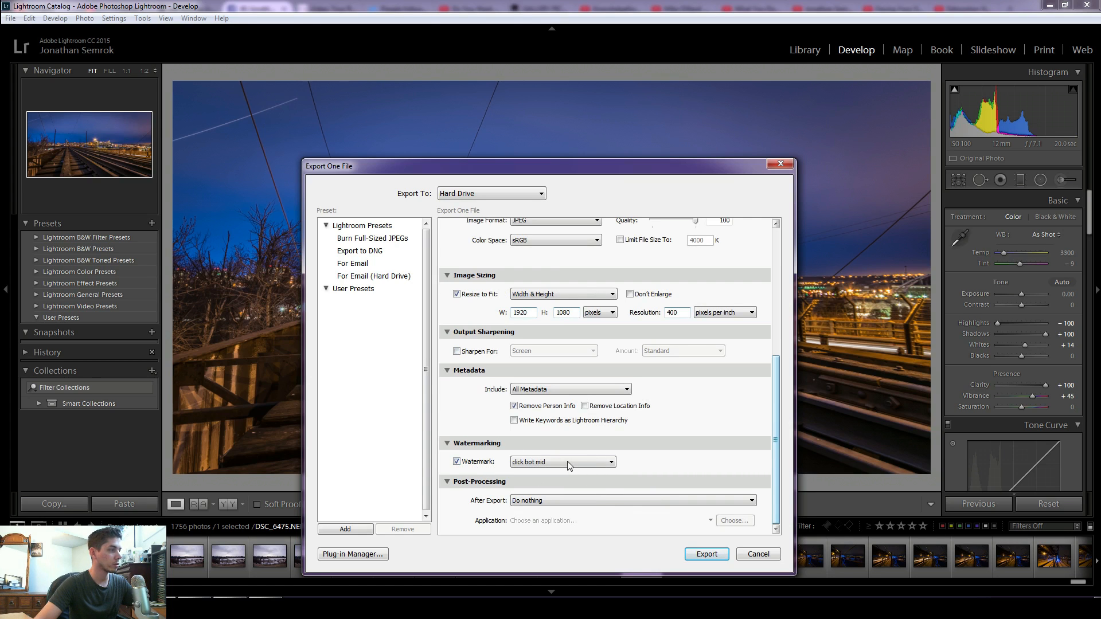
left_click(706, 554)
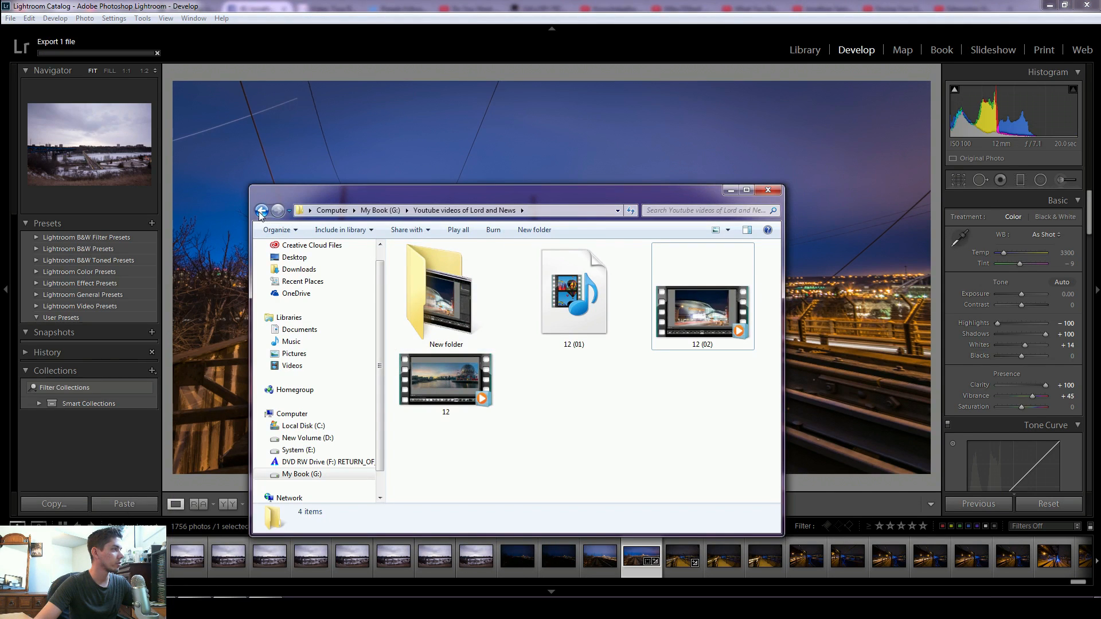
- In File Explorer, open the exported DSC_6475 from New folder (4) and view it as a full-screen slideshow
left_click(261, 211)
double_click(490, 381)
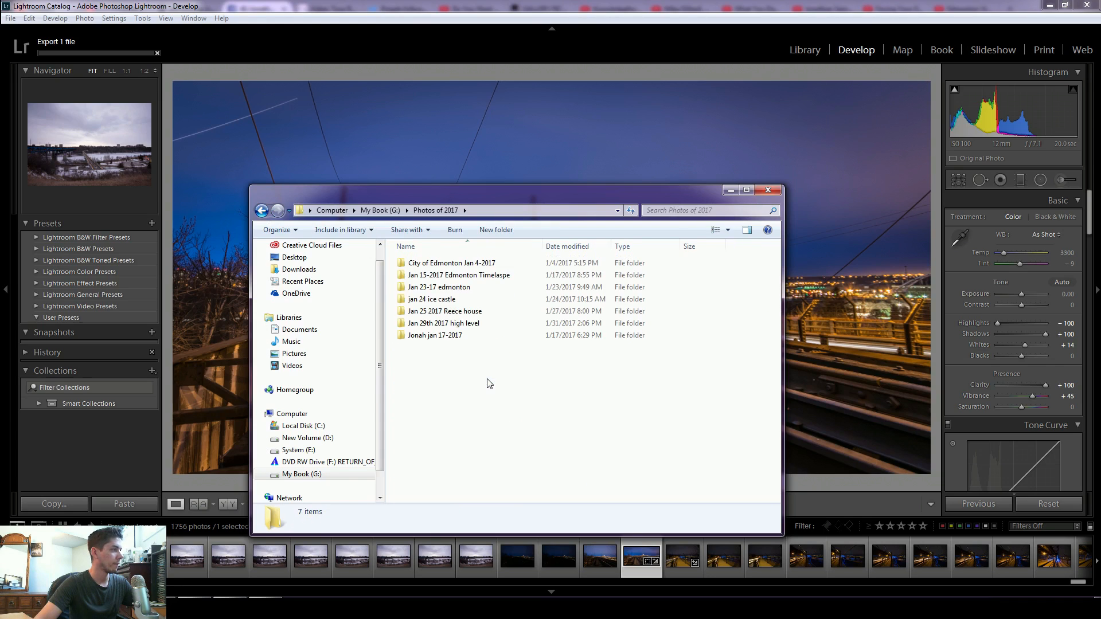
double_click(476, 324)
double_click(477, 299)
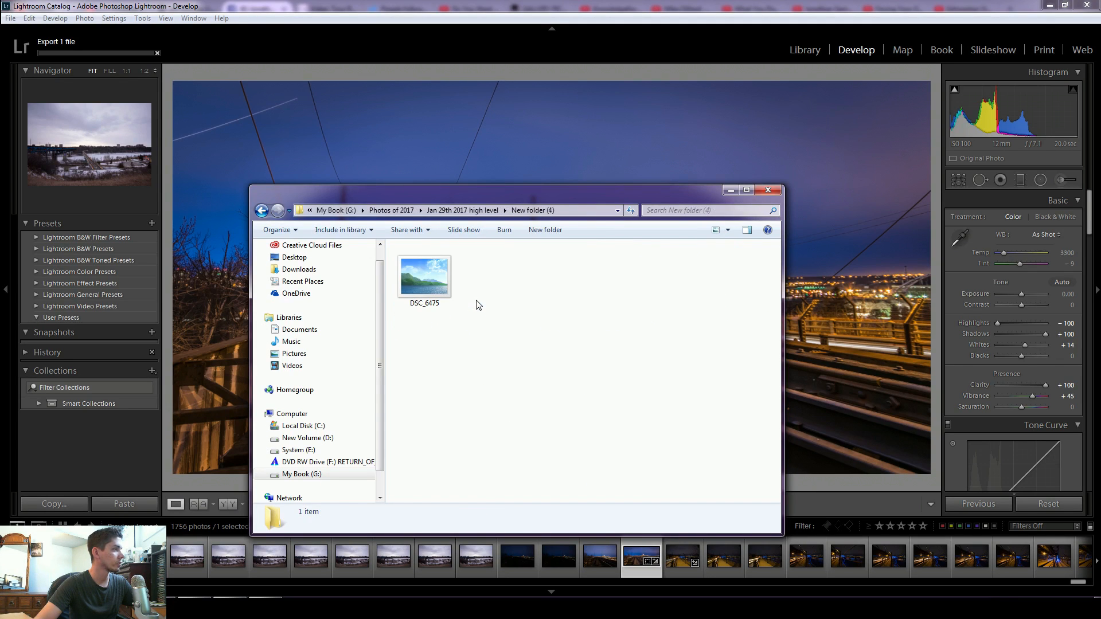
double_click(436, 287)
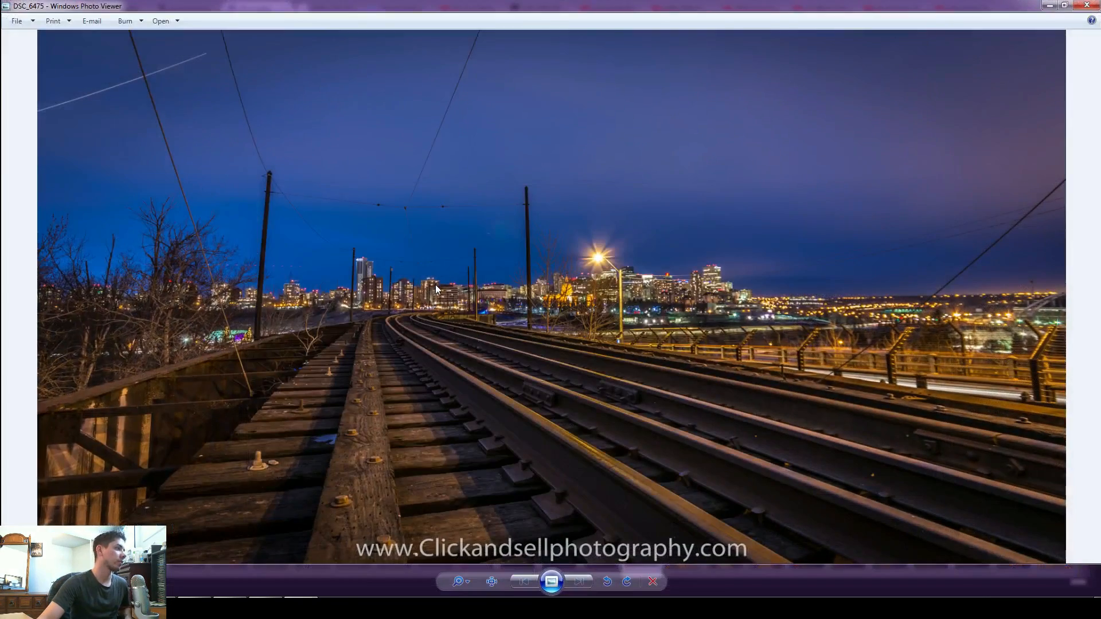
left_click(560, 579)
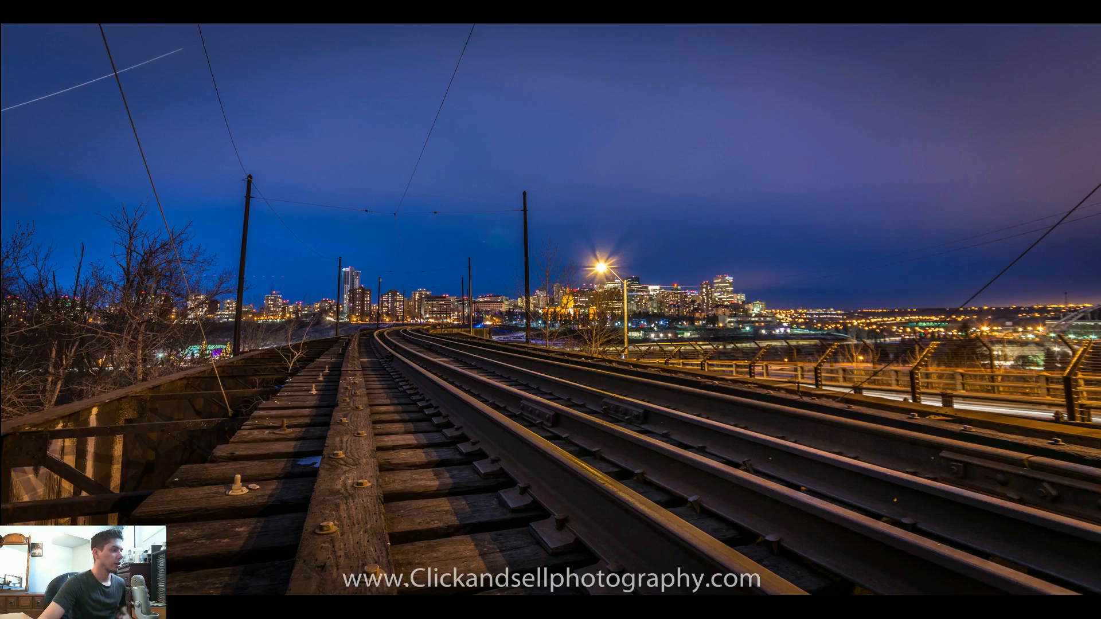